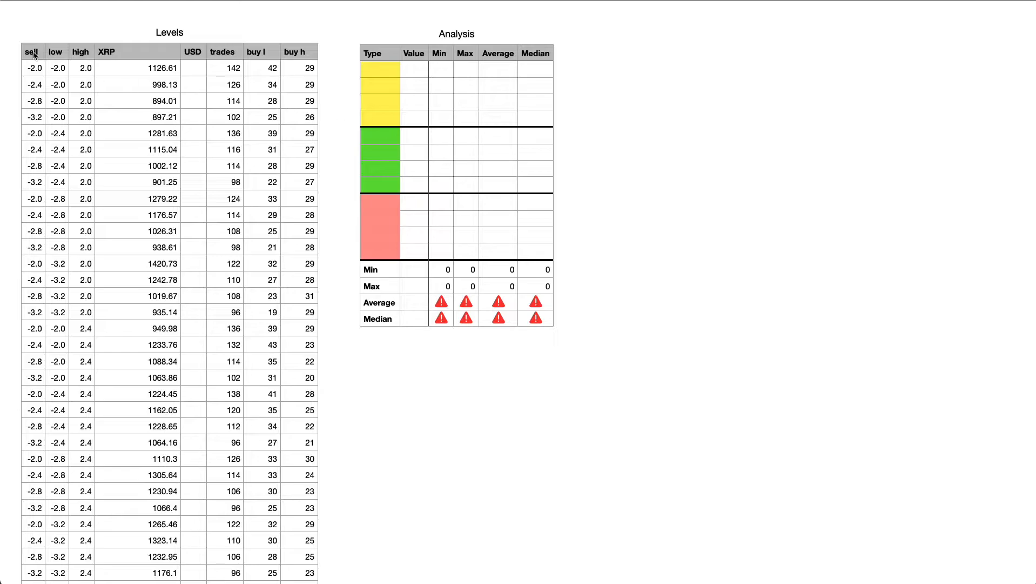
Step: Examine the Levels table from its first to its last row, including its sell, low and high columns
click(39, 74)
key(alt+Down)
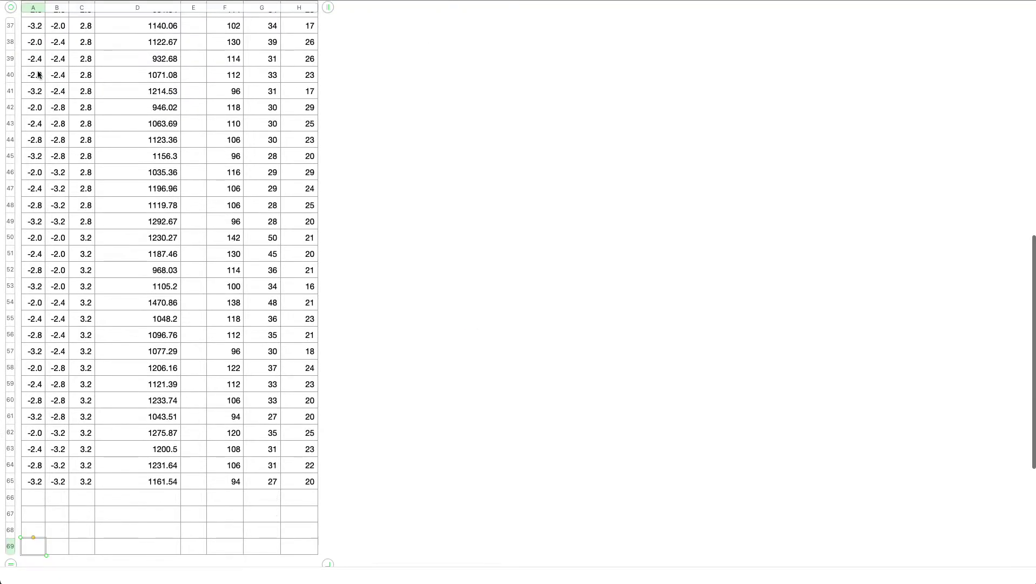
key(alt+Up)
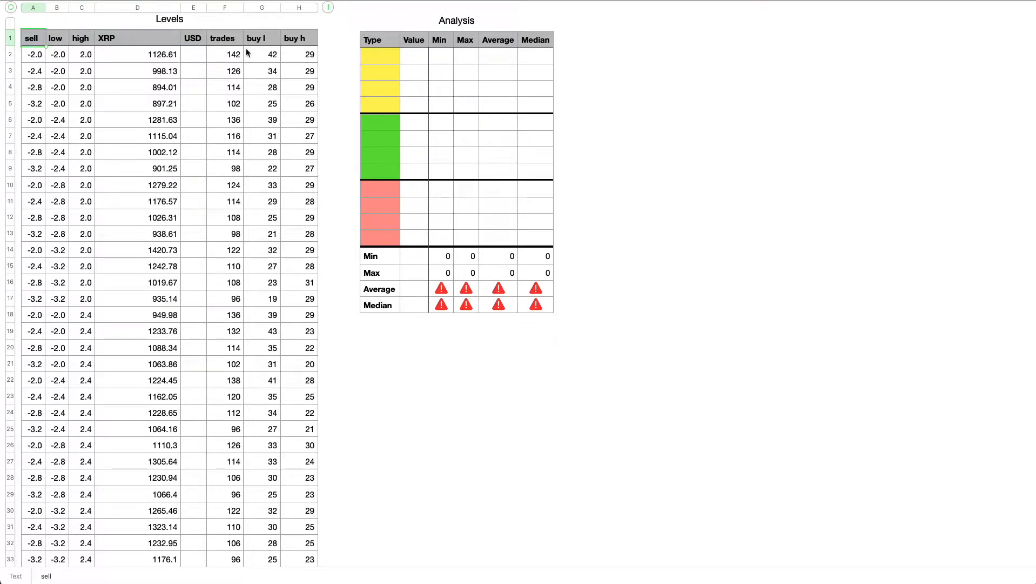
click(32, 9)
super+click(58, 8)
super+click(82, 8)
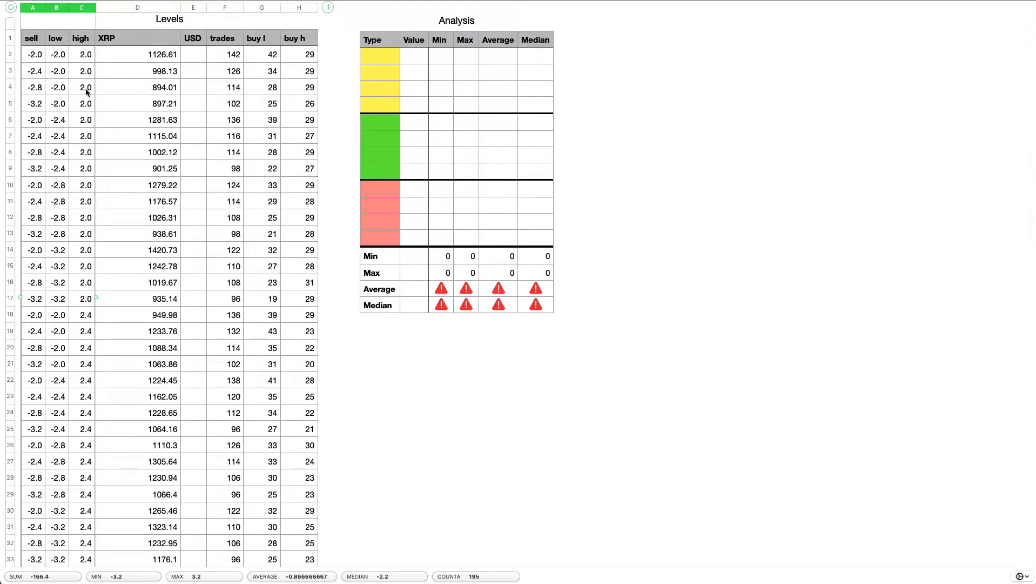
scroll(495, 86, down, 1)
Step: Examine the Analysis table's Type, Min, Max, Average and Median columns and its summary rows
click(381, 53)
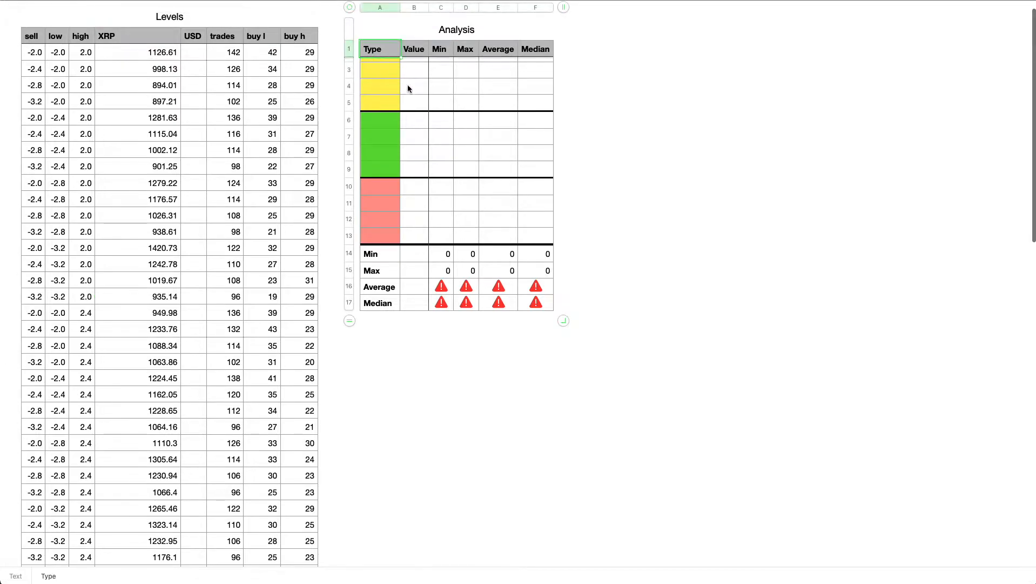
scroll(406, 89, up, 3)
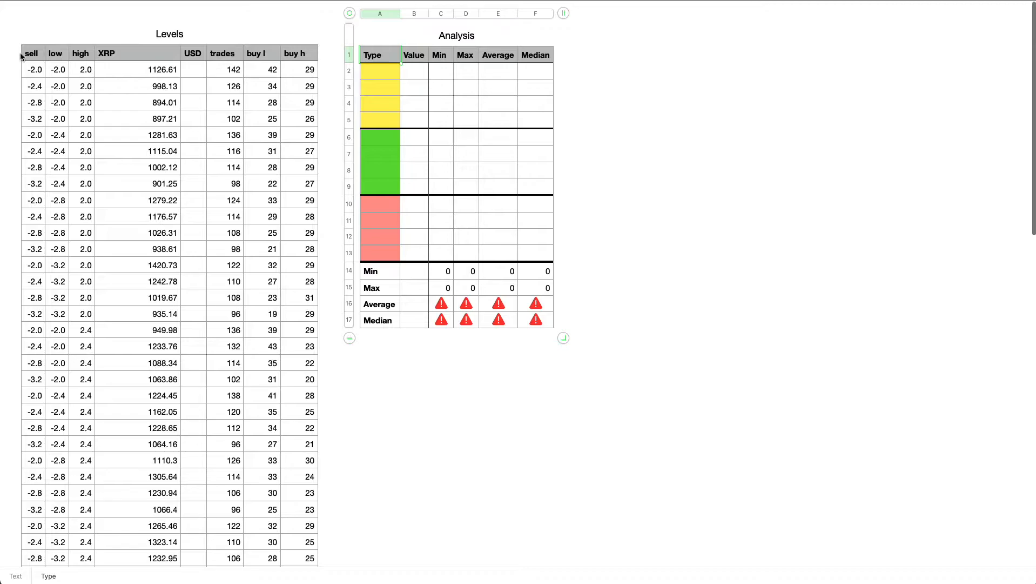
click(438, 17)
click(474, 15)
click(535, 14)
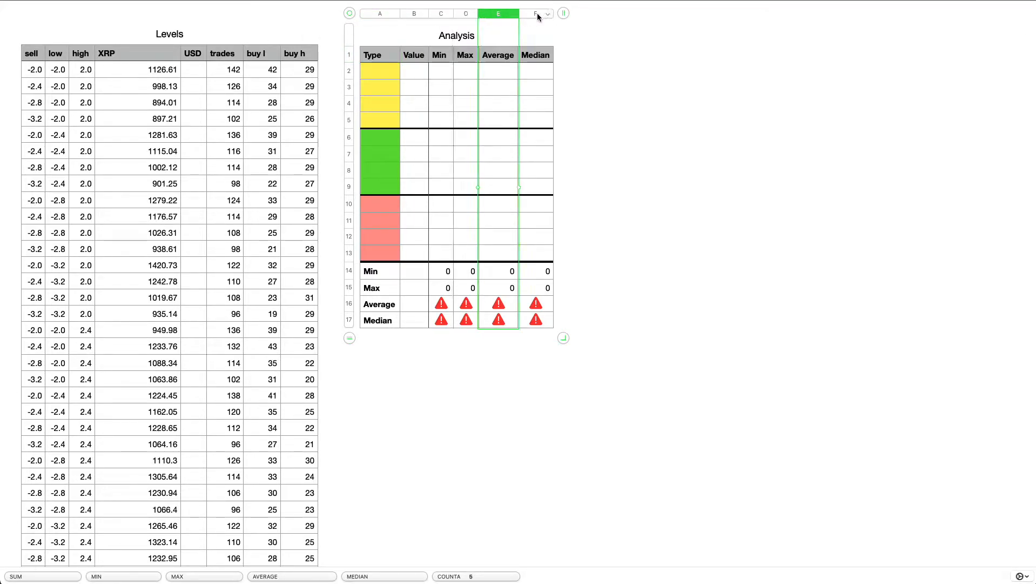
click(706, 60)
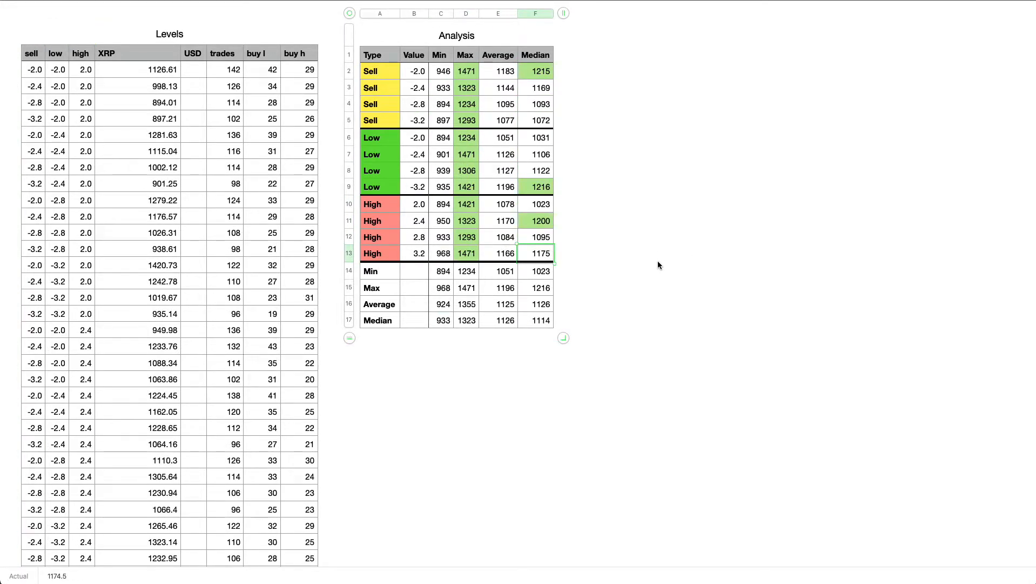
scroll(658, 264, down, 1)
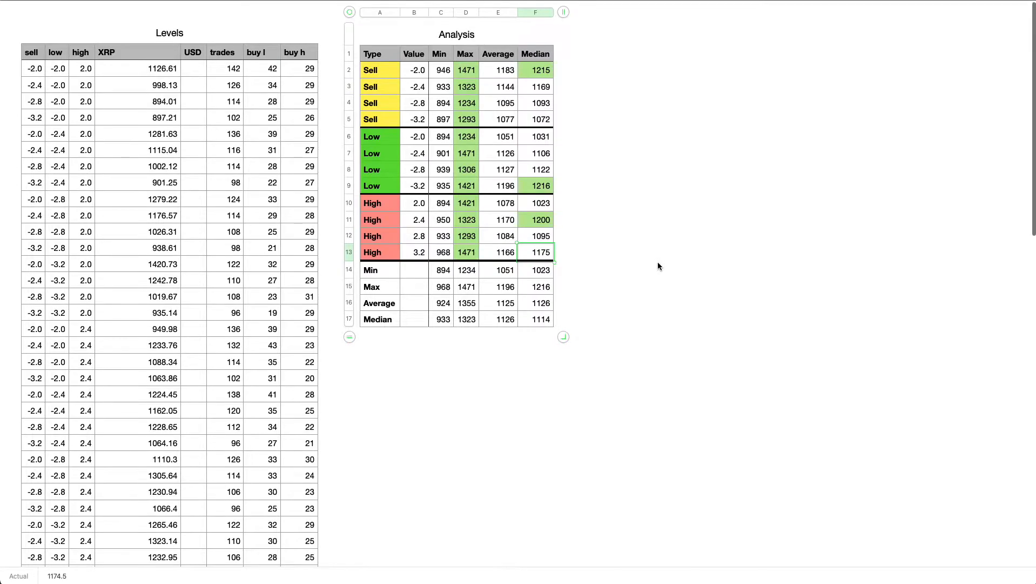
scroll(662, 266, down, 1)
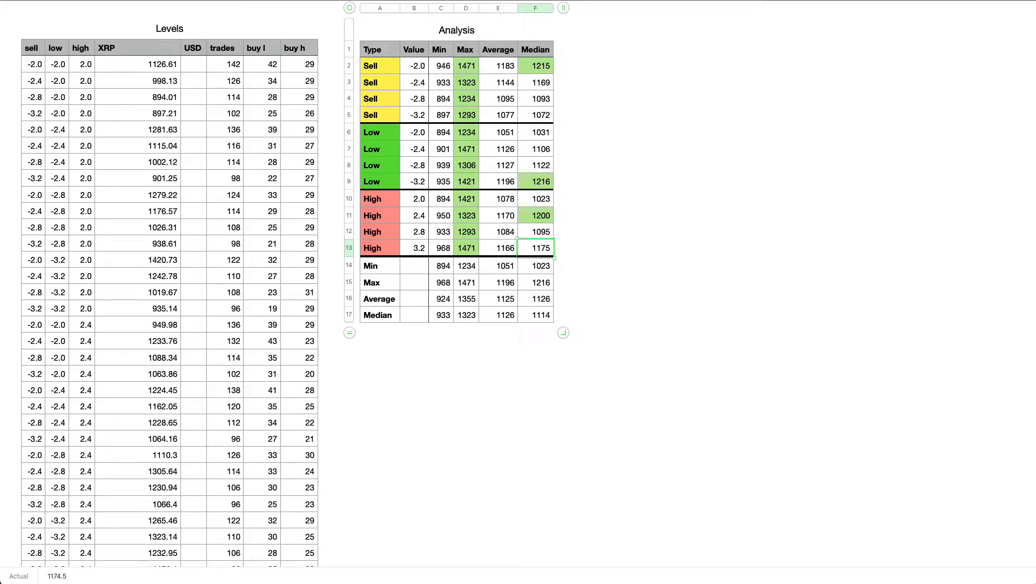
Step: Switch to the Untitled (Full Analysis copy) document and check the Full Analysis table from its first to its last row
click(350, 1)
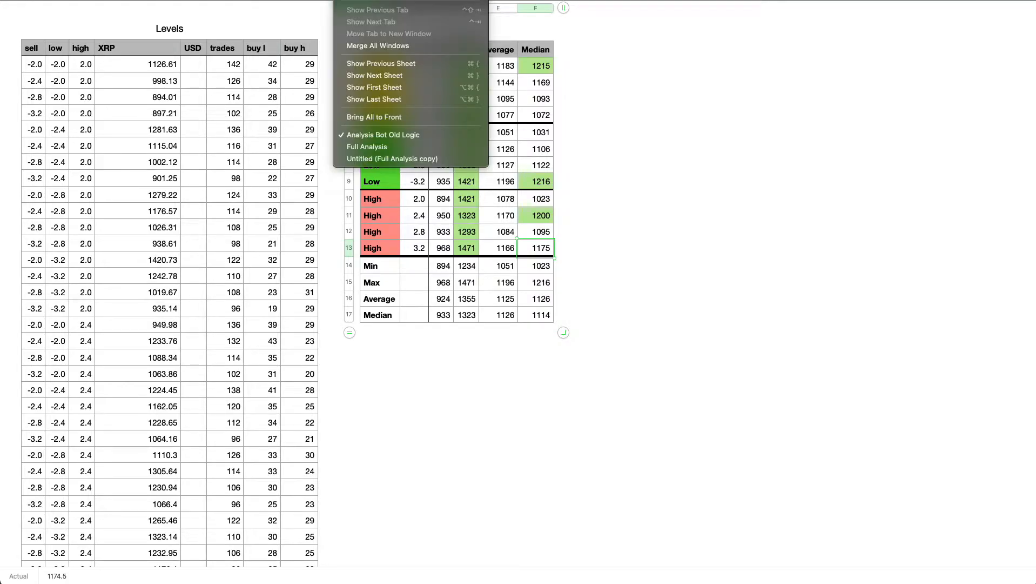
click(390, 160)
click(141, 75)
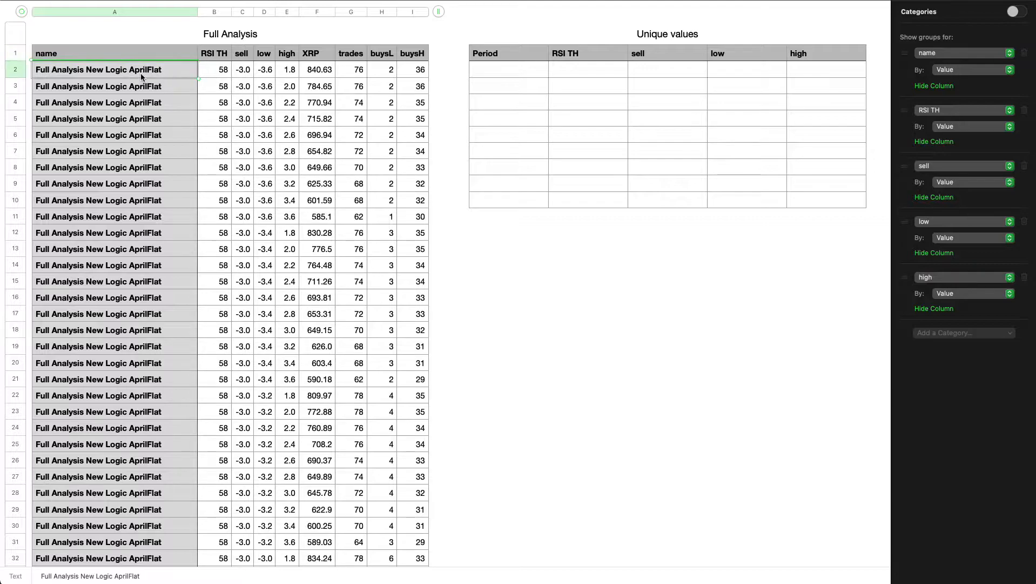
key(super+Down)
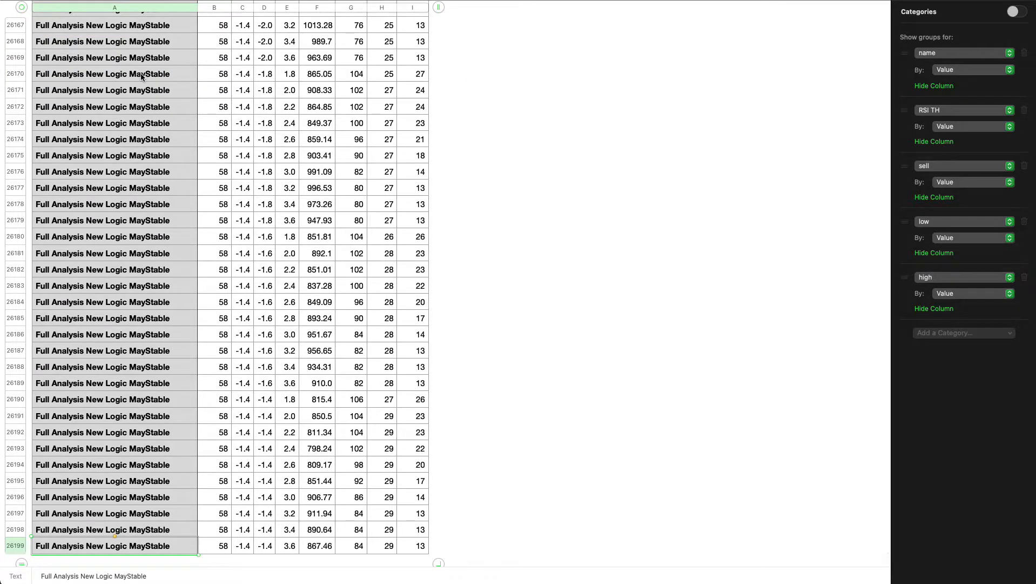
key(super+Up)
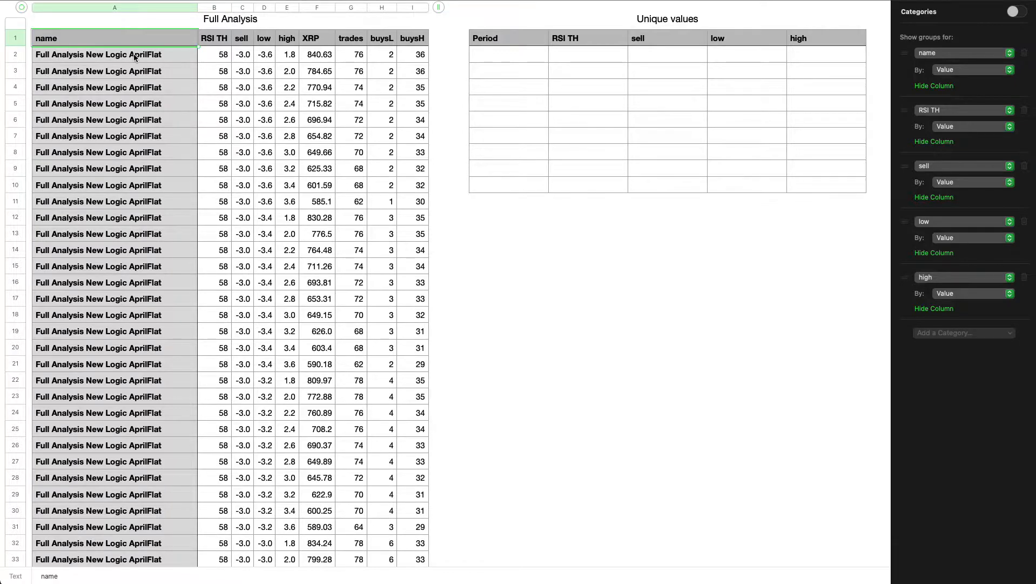
click(134, 56)
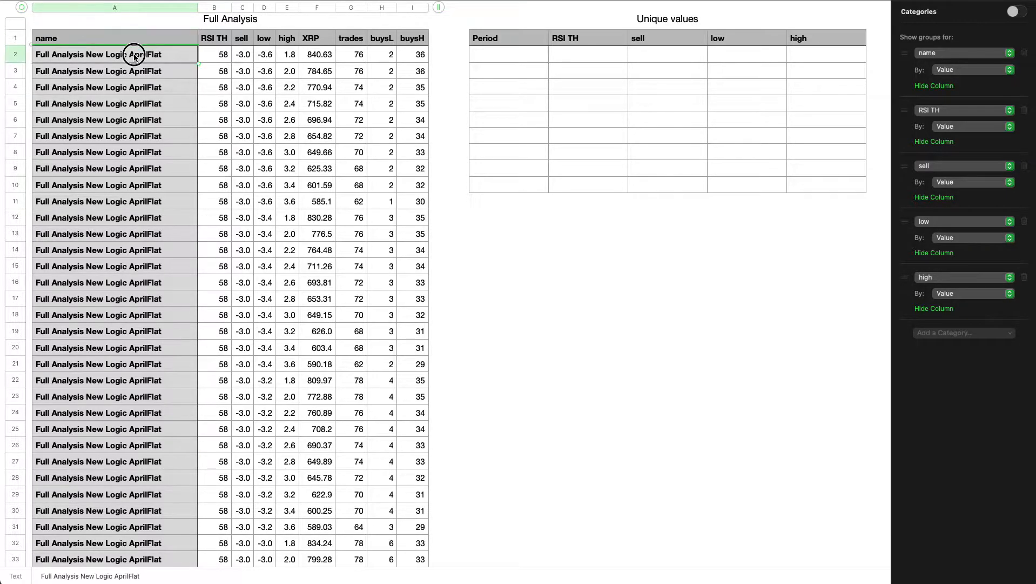
Step: Examine the name, RSI TH, sell, low and high columns of the Full Analysis table together
click(121, 7)
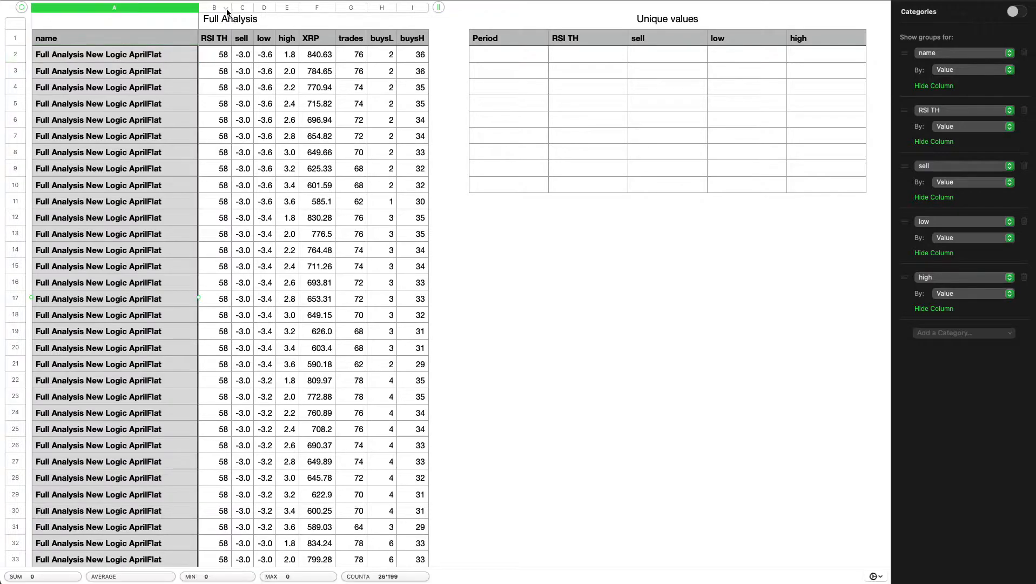
super+click(220, 9)
super+click(241, 8)
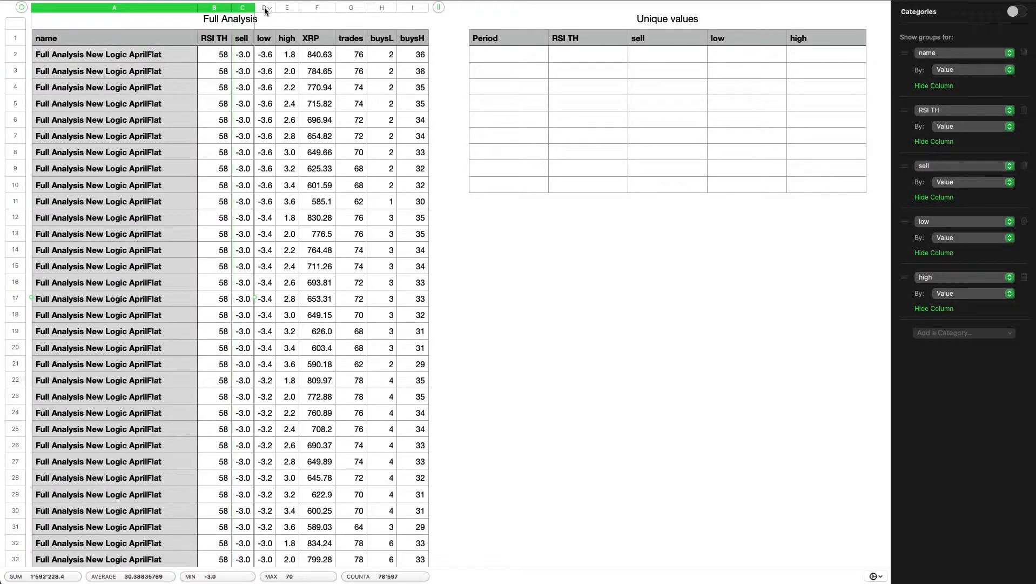
super+click(276, 8)
super+click(286, 8)
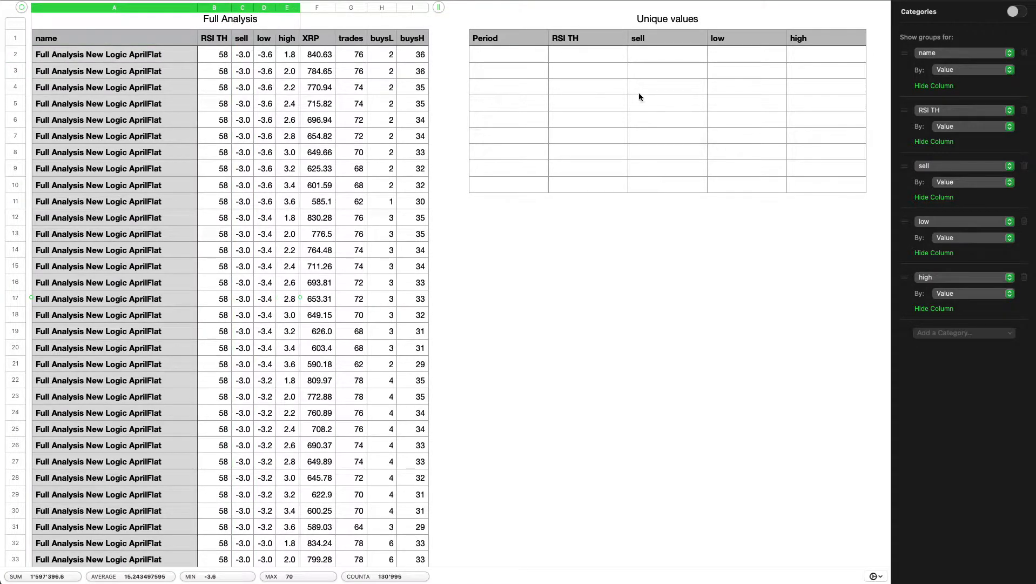
click(590, 248)
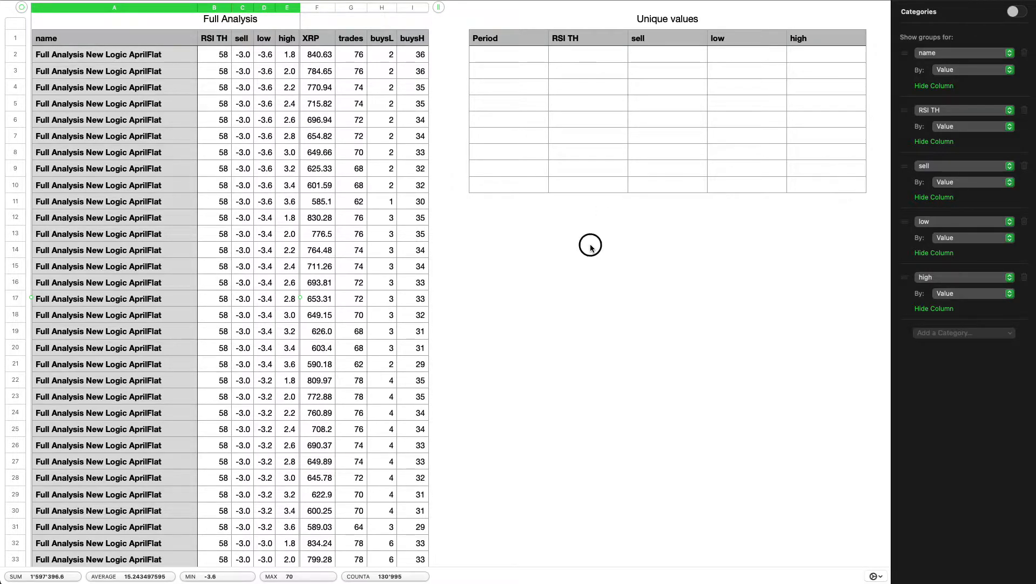
Step: Turn on categories for the Full Analysis table and expand the AprilFlat and AprilFull groups with their 58 subgroups
click(322, 169)
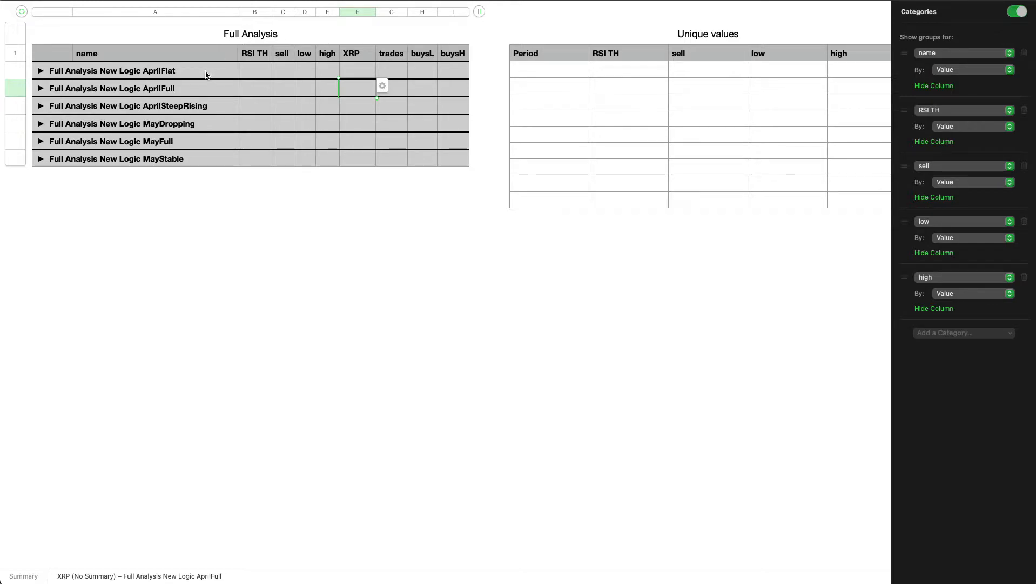
click(42, 88)
click(41, 70)
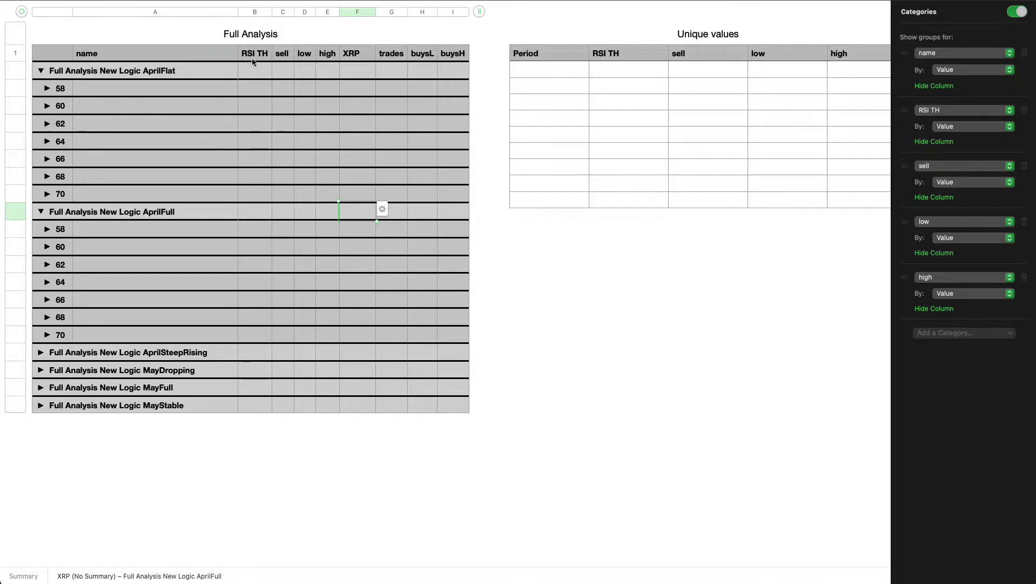
click(47, 228)
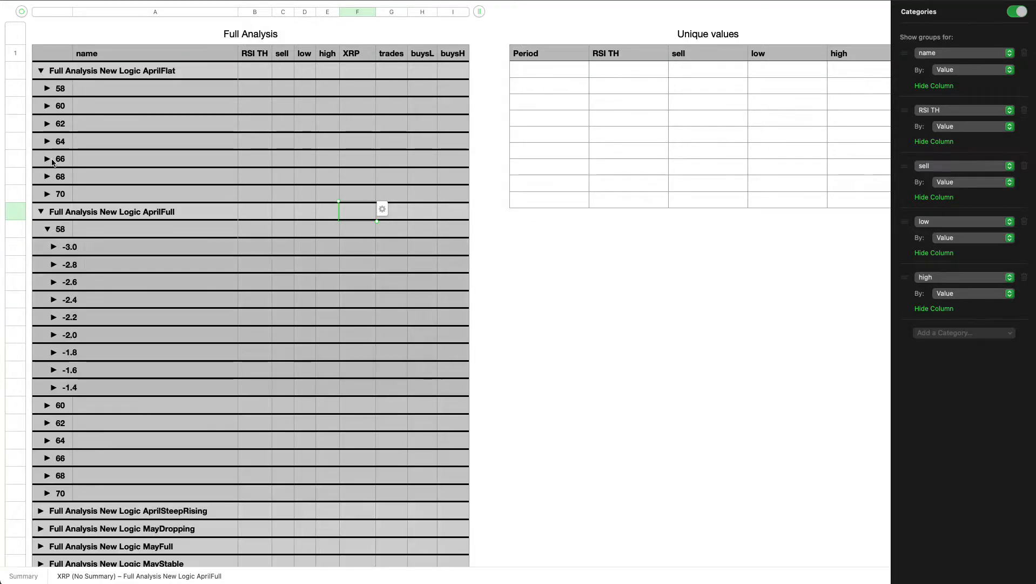
click(51, 85)
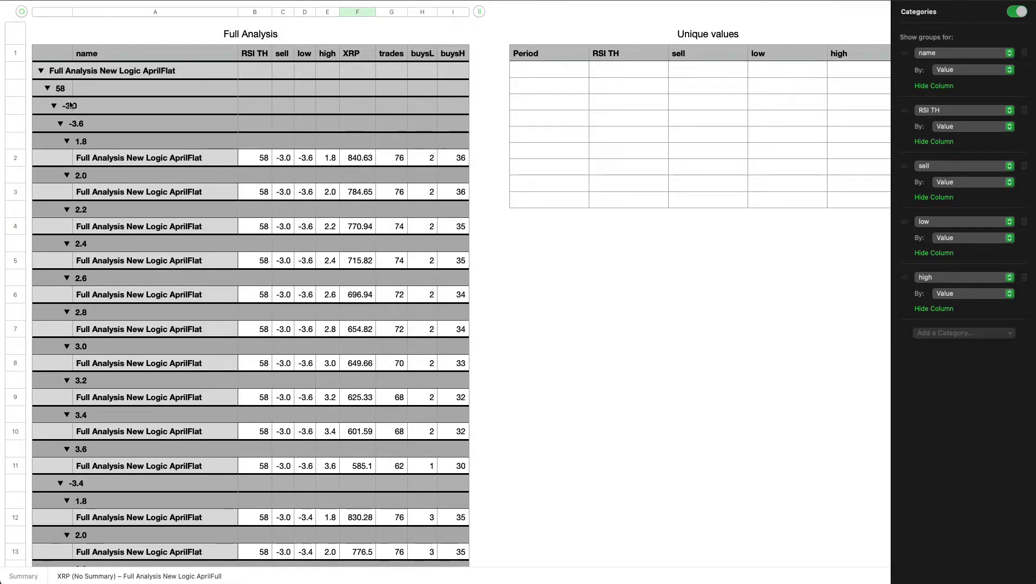
Step: Collapse all groups at the sell level, reopen AprilFlat's -3.0 group under 58, and collapse all groups at the low level
right_click(67, 105)
click(92, 120)
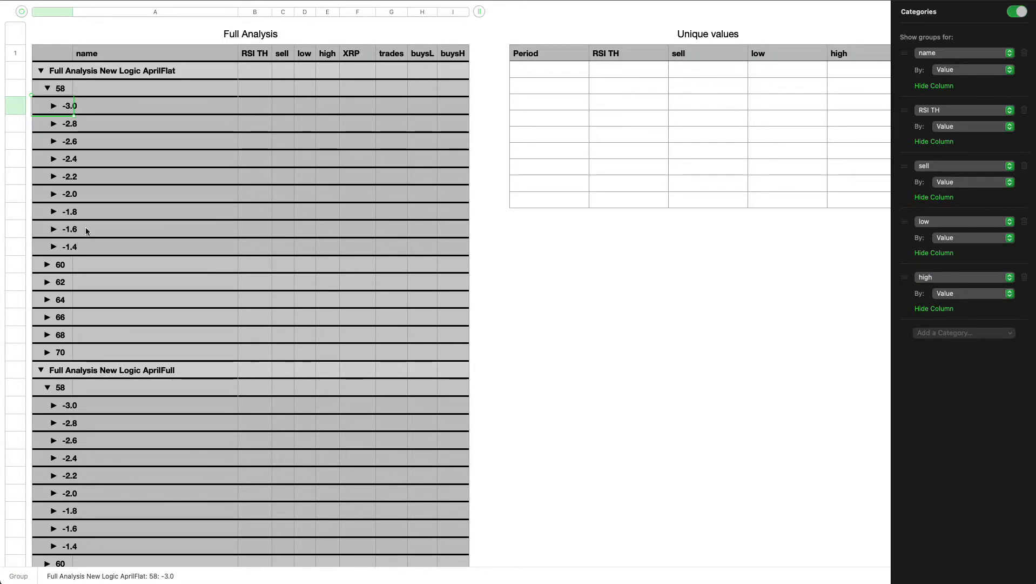
click(54, 106)
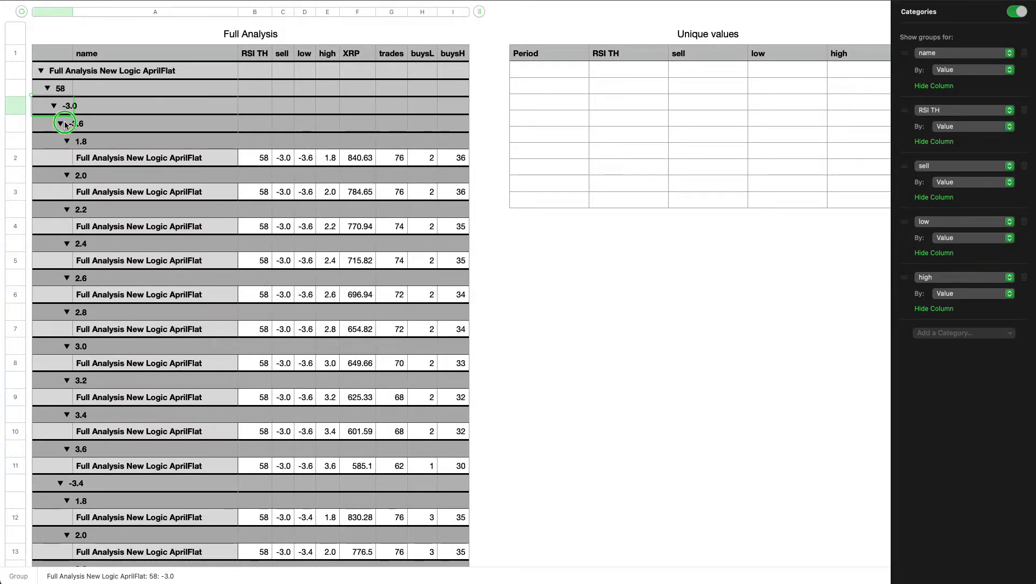
right_click(65, 124)
click(105, 140)
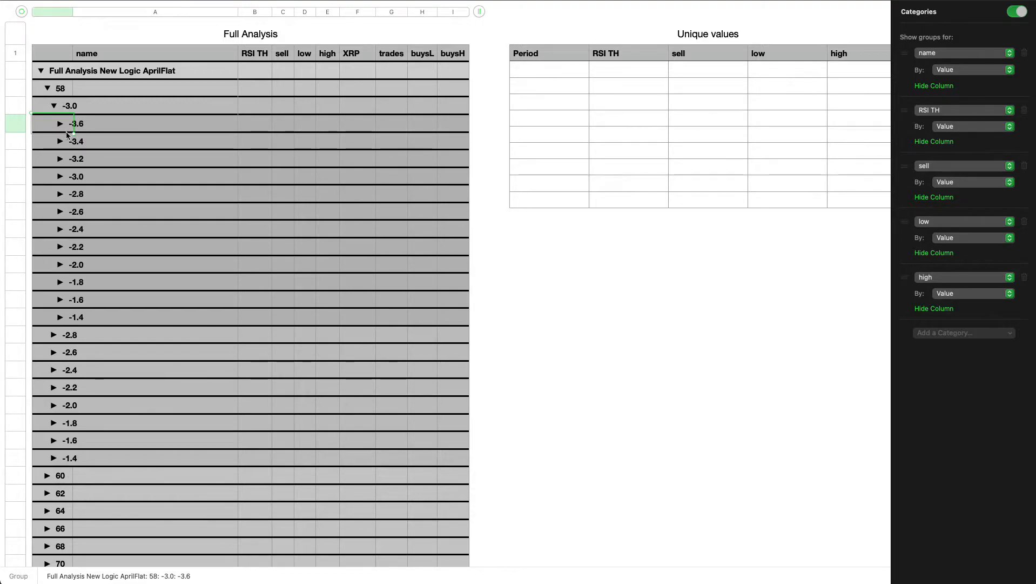
Step: Expand the -3.0 group and its -3.6 subgroup under AprilFull's 58 group to view the high values
scroll(81, 322, down, 3)
scroll(81, 322, down, 3)
click(54, 454)
click(60, 472)
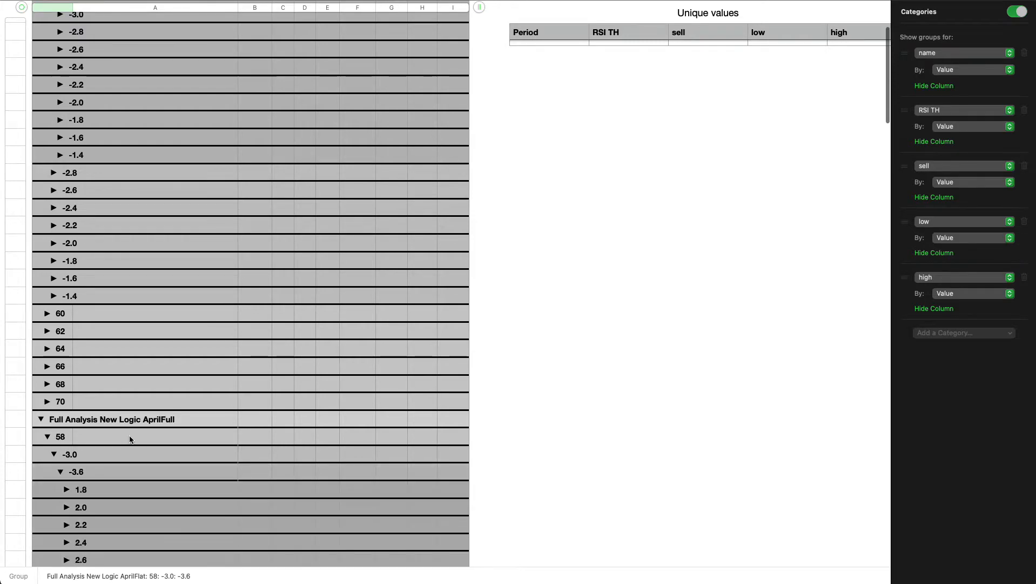
scroll(130, 438, down, 5)
scroll(129, 435, up, 20)
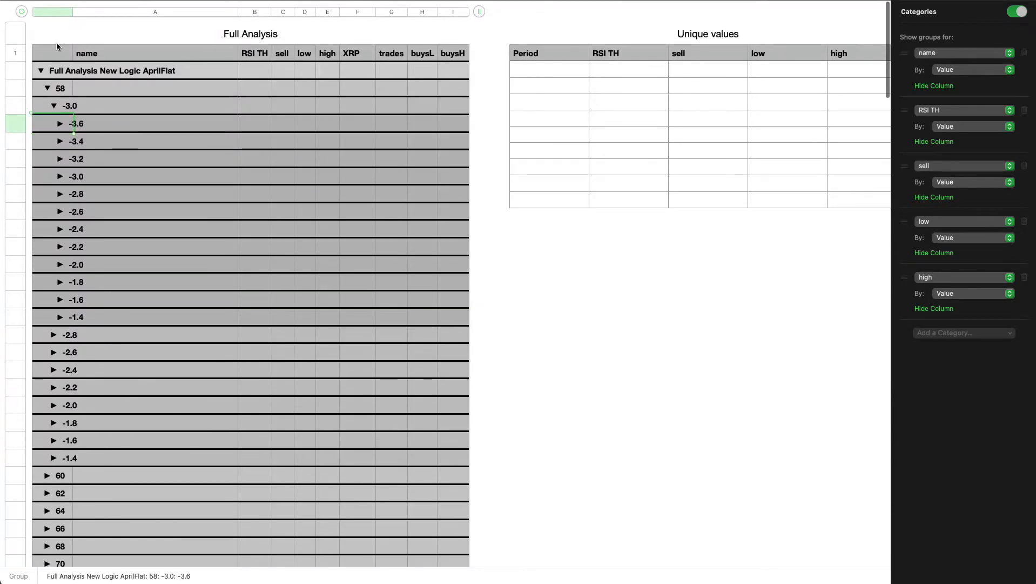
Step: Collapse the AprilFlat and AprilFull groups, and copy the group names from AprilFlat to MayStable into a new table below
click(42, 71)
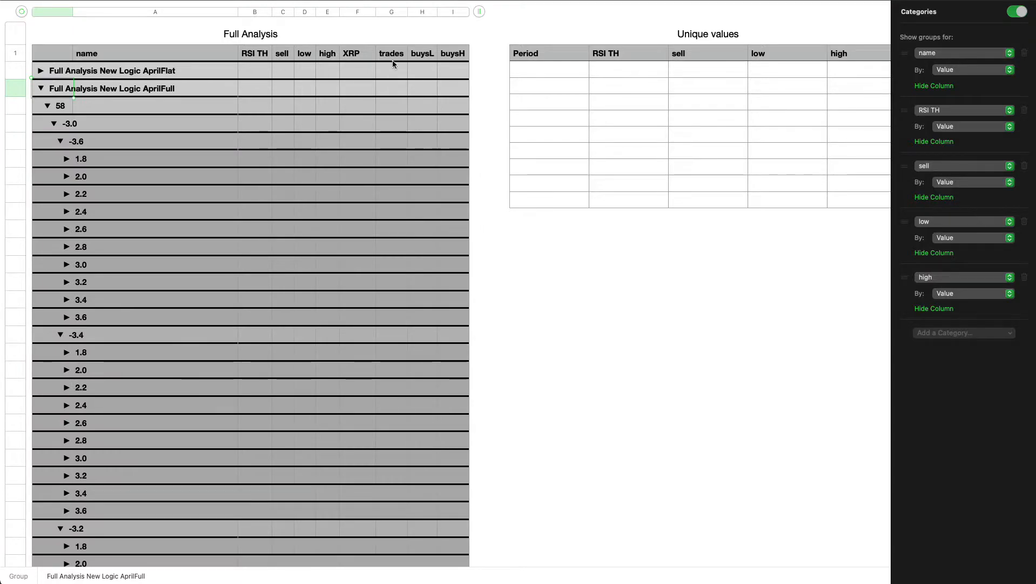
click(42, 88)
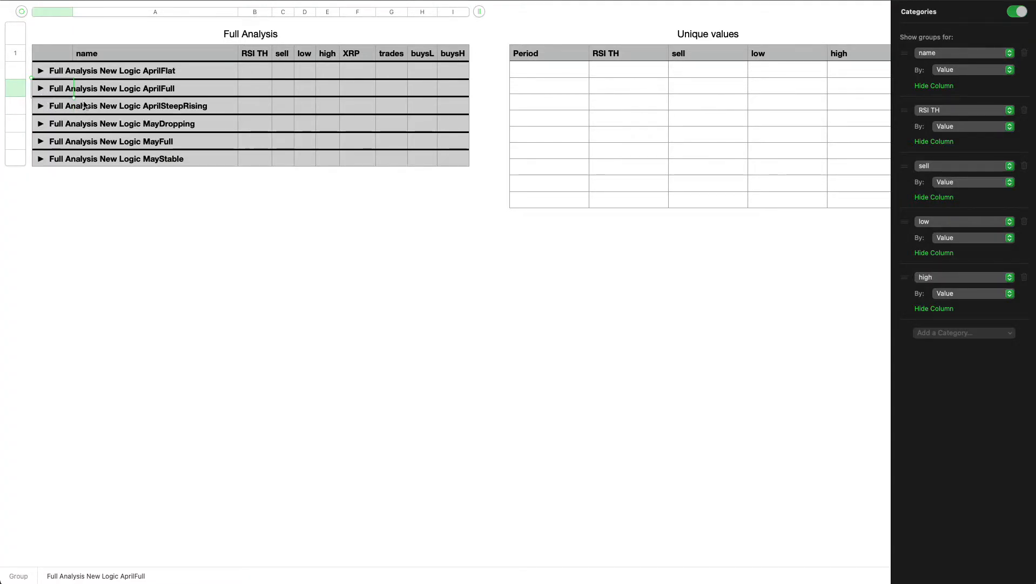
click(52, 72)
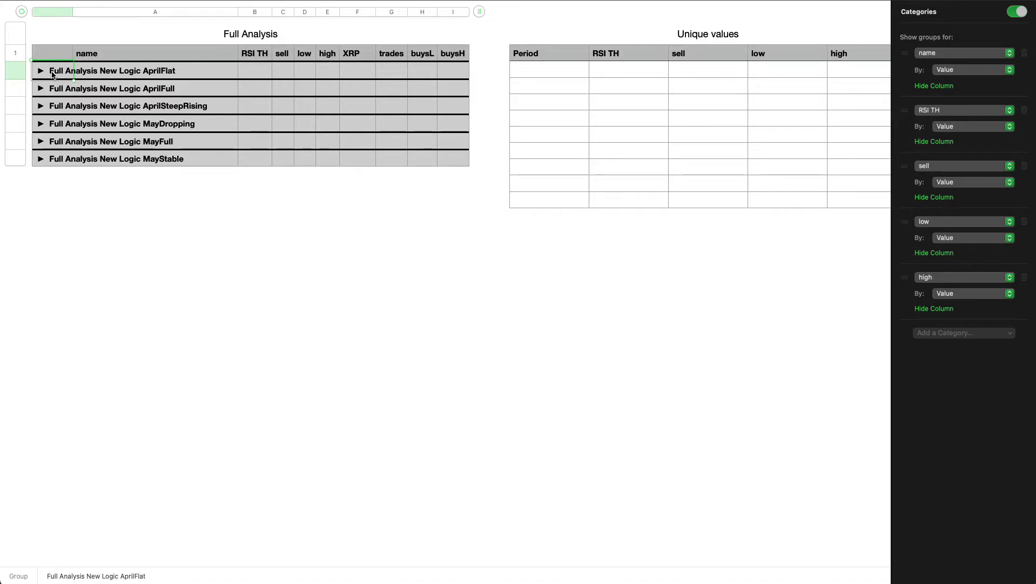
shift+click(56, 158)
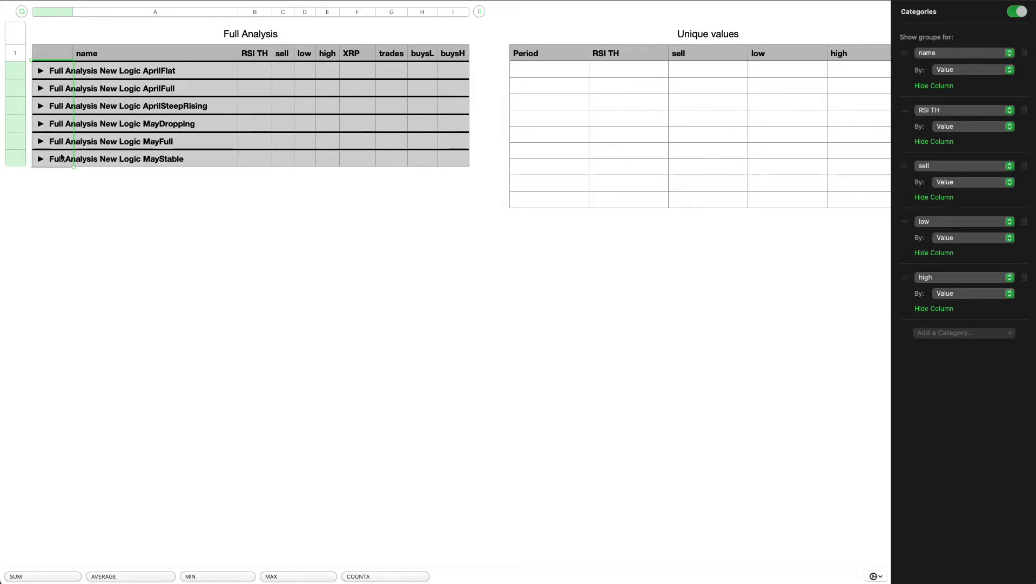
click(52, 186)
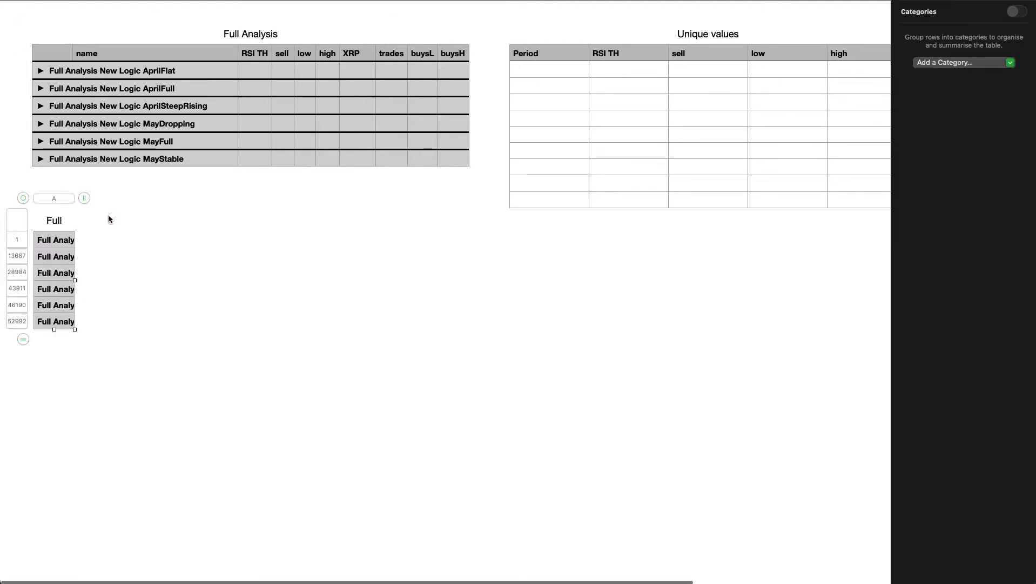
Step: Try unhiding rows 13688–28983 of the new group-name table, and undo it
click(29, 257)
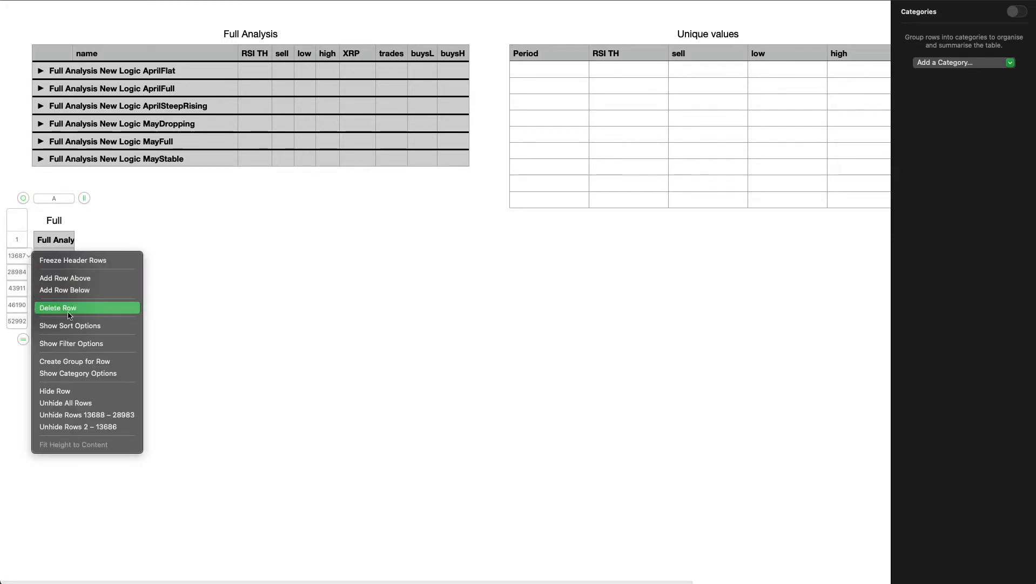
click(114, 416)
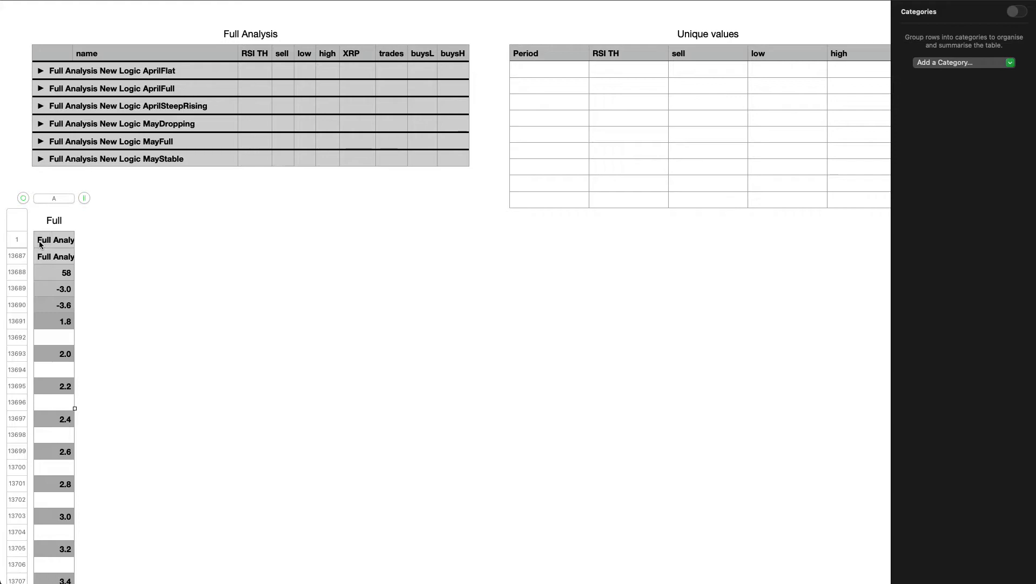
key(super+z)
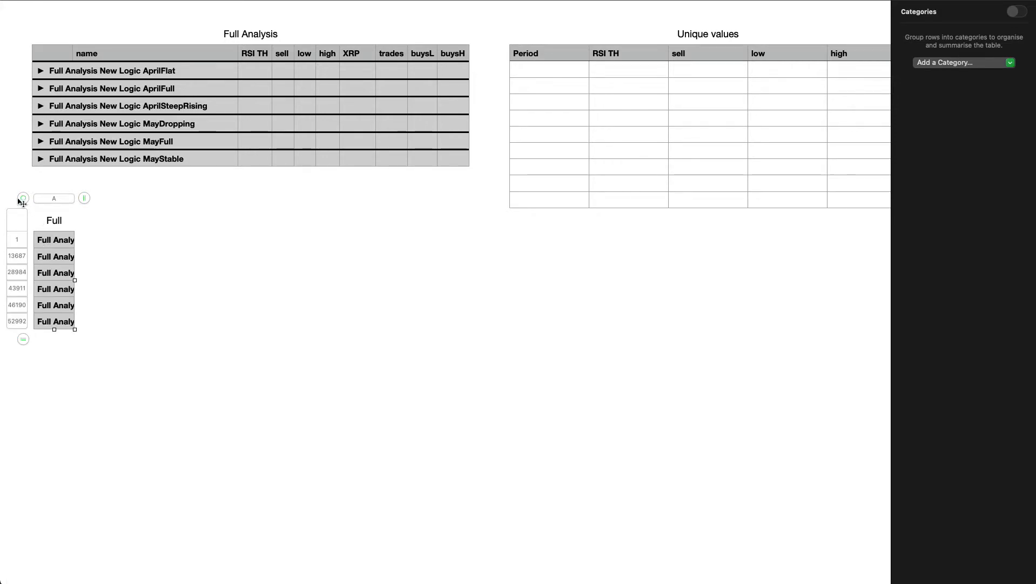
Step: Delete the copied group-name table below the Full Analysis table
key(Delete)
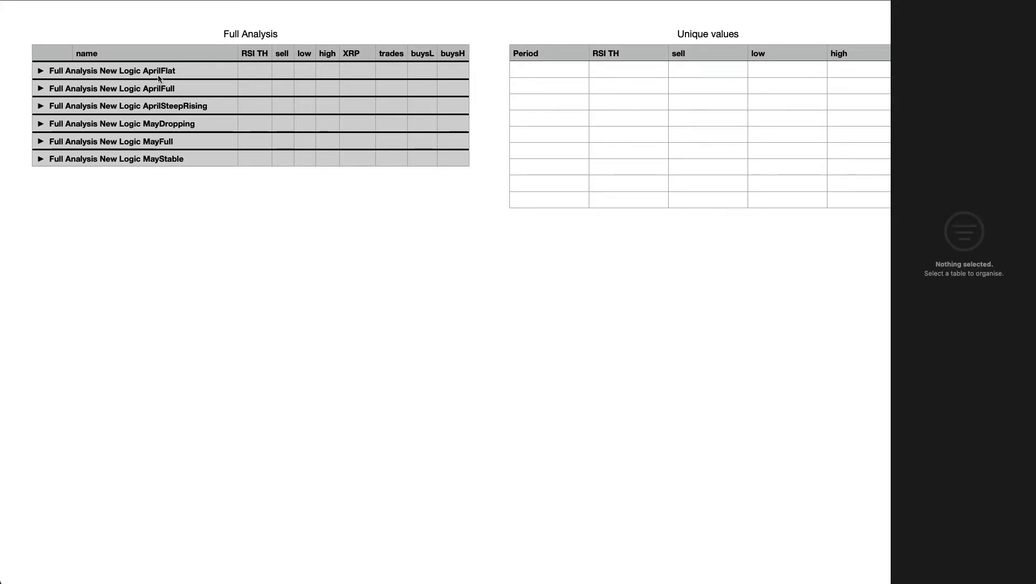
Step: Copy the group names from AprilFlat to MayStable again into another new table below the Full Analysis table
click(122, 77)
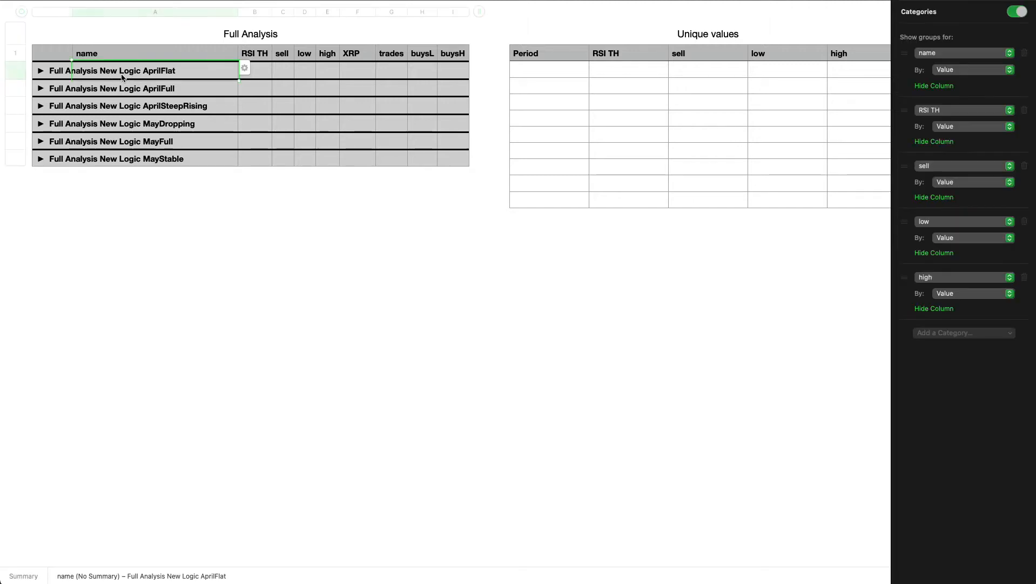
shift+click(132, 162)
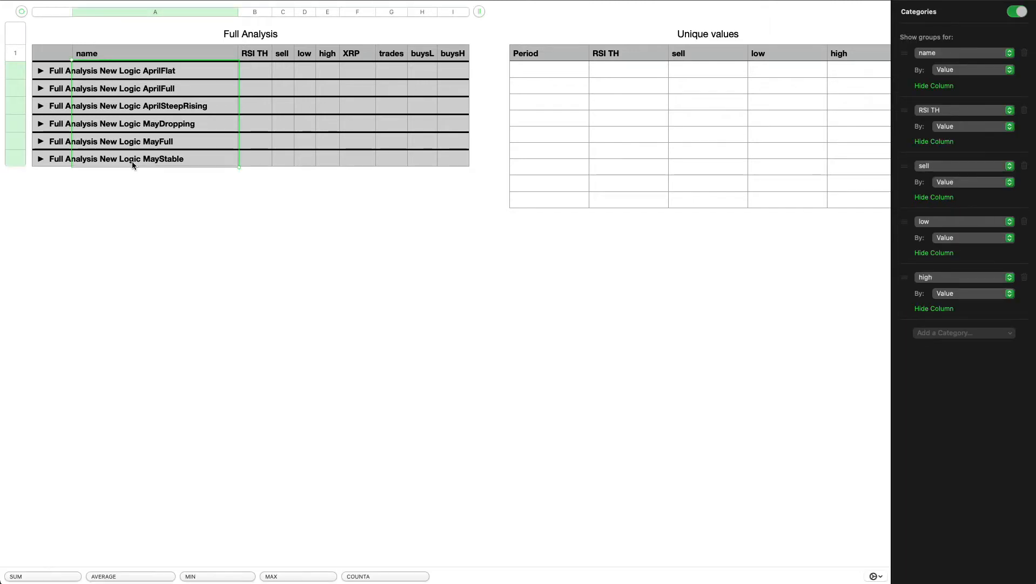
click(79, 209)
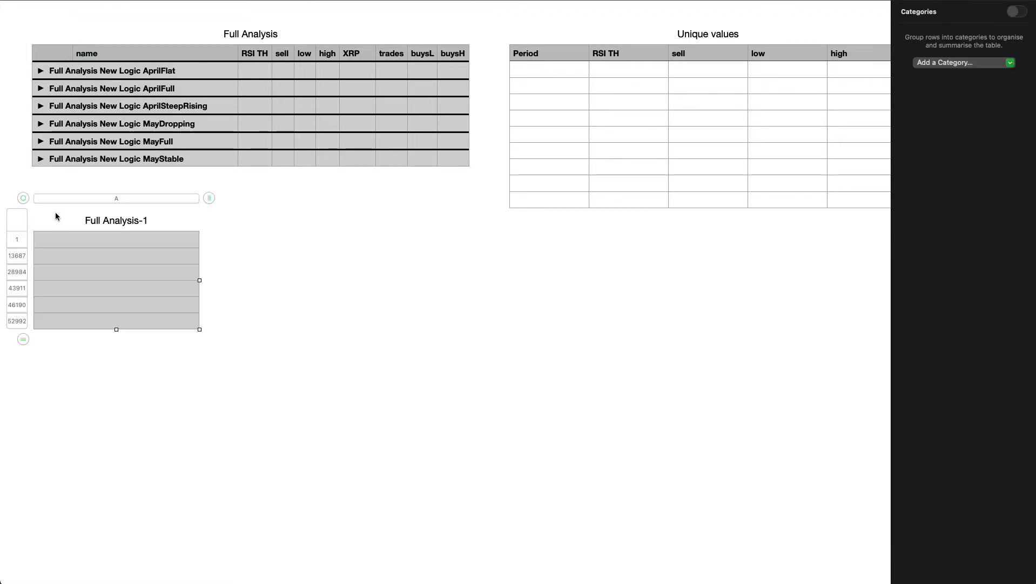
Step: Unhide rows 13688–28983 of the copied group-name table, and delete that table
click(27, 255)
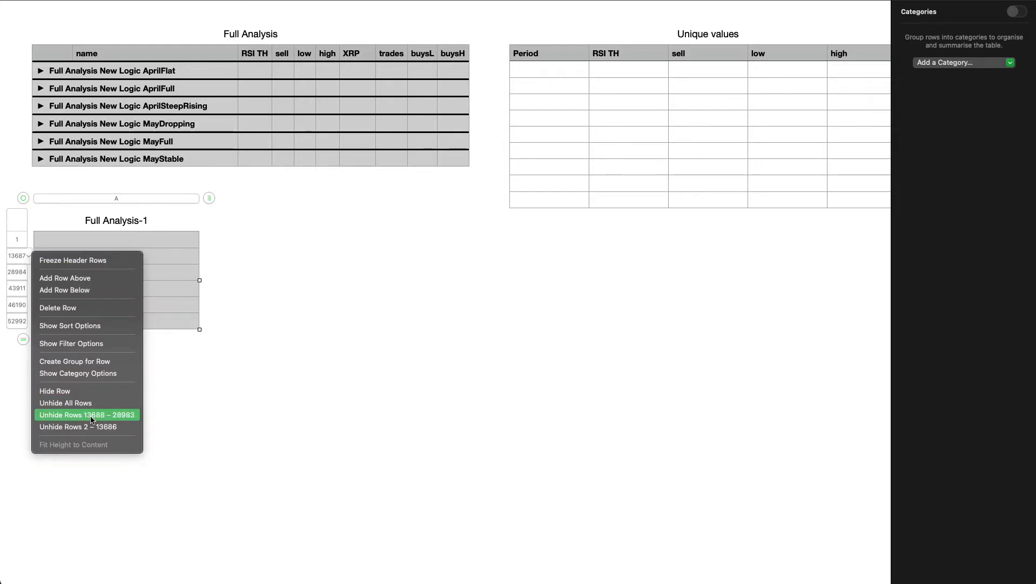
click(92, 417)
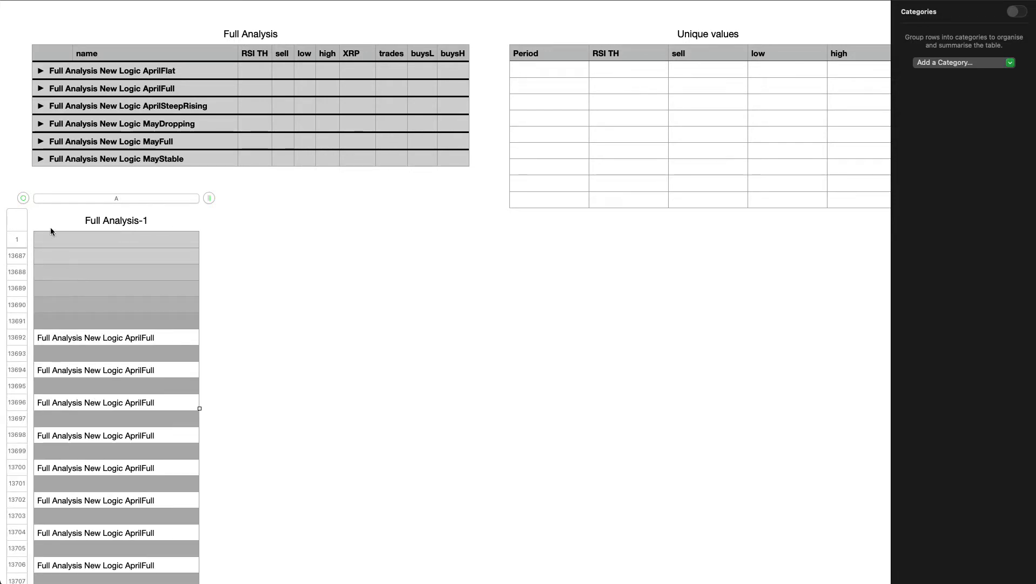
key(BackSpace)
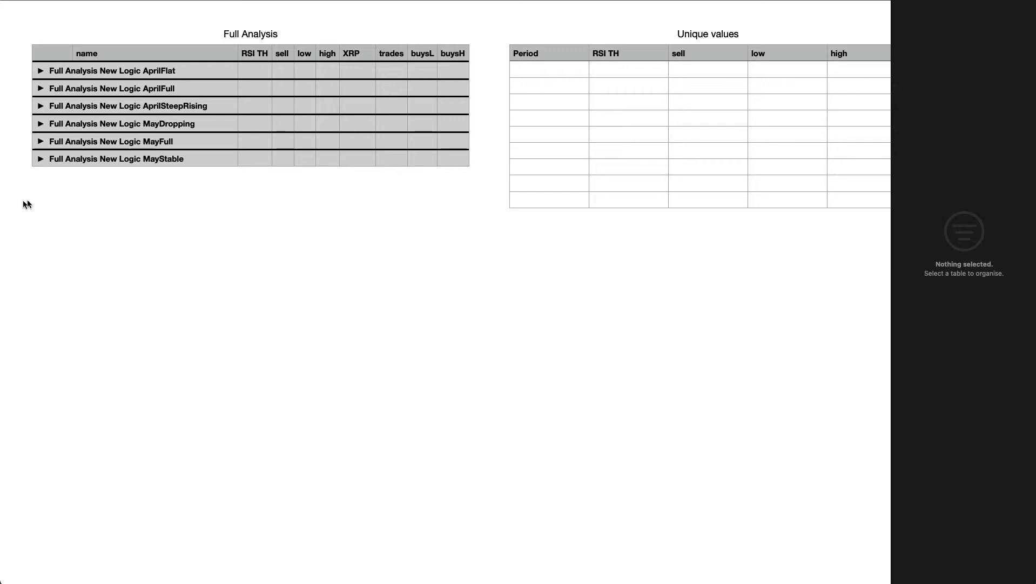
Step: Turn off categories for the Full Analysis table
click(351, 101)
click(1014, 7)
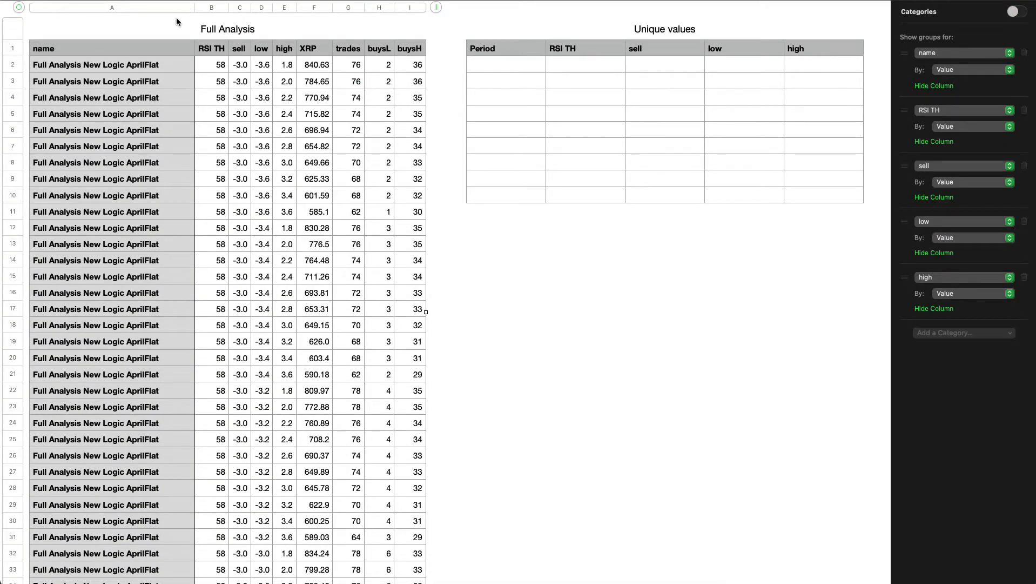
Step: Sort the Full Analysis table in ascending order by name, RSI TH, sell, low and high, one column after another
click(189, 12)
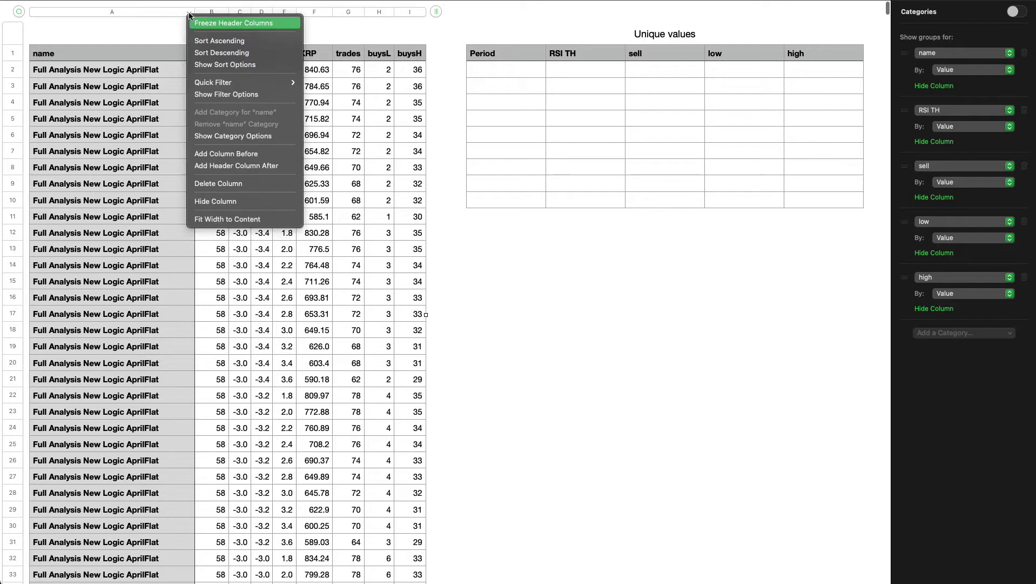
click(202, 42)
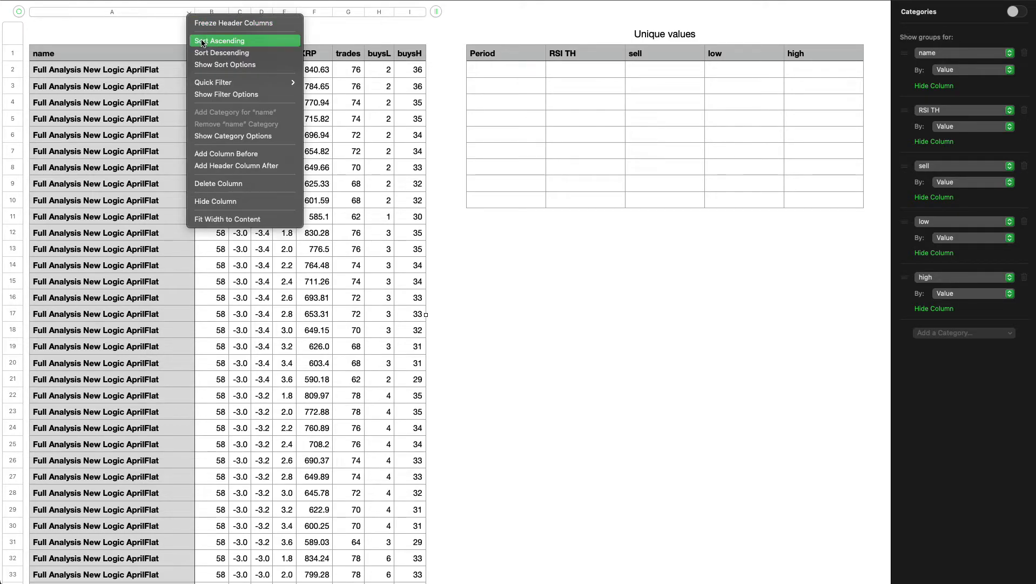
click(224, 13)
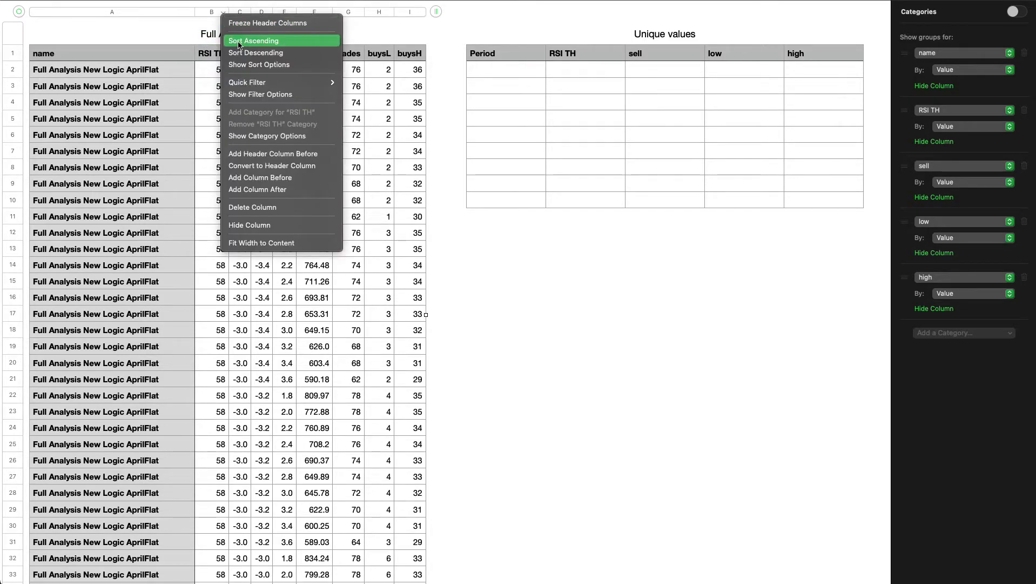
click(238, 43)
click(247, 13)
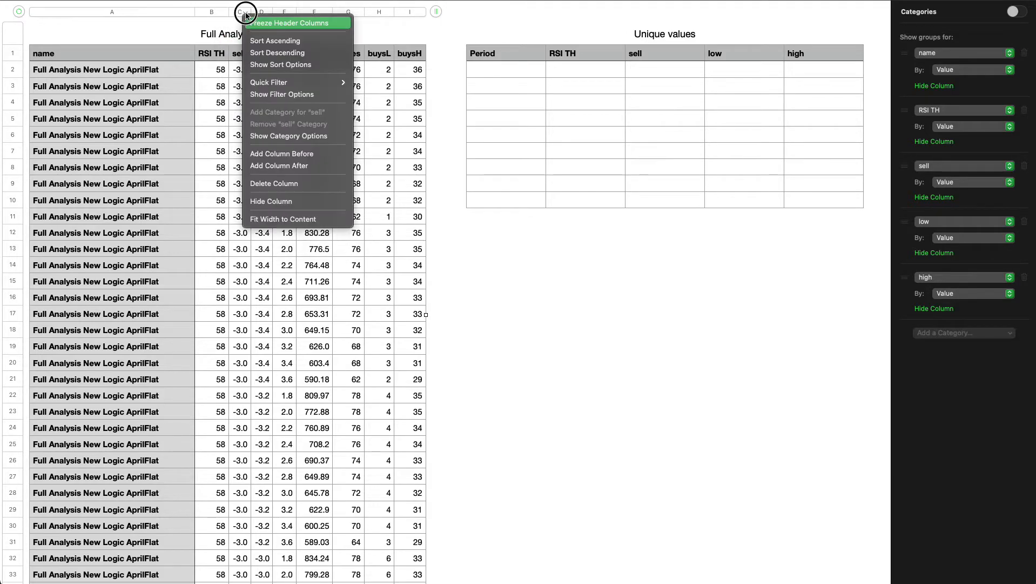
click(253, 39)
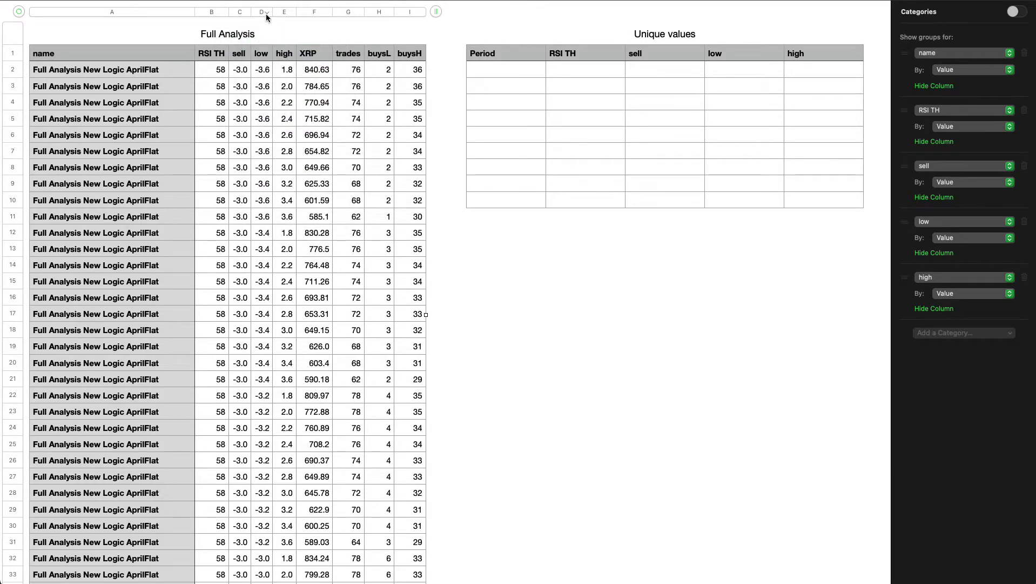
click(267, 13)
click(278, 43)
click(294, 41)
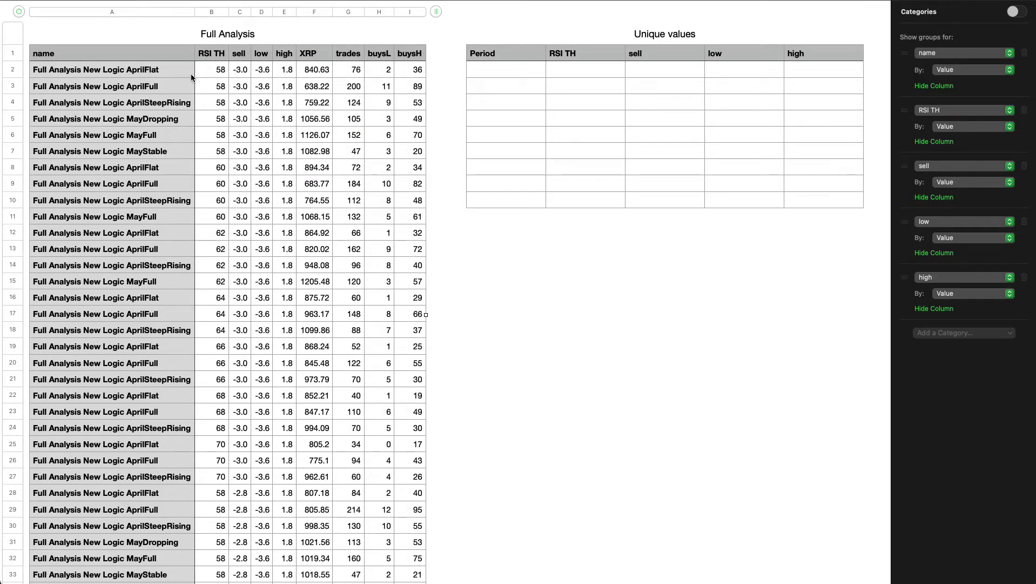
Step: Examine the period names from AprilFlat to MayStable in A2:A7 and where they start repeating in A8
click(144, 71)
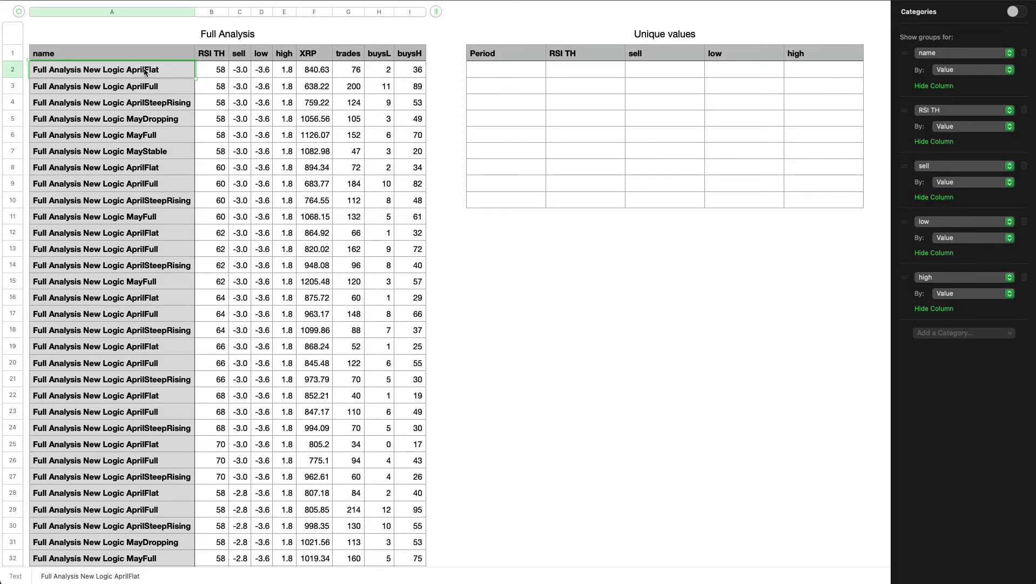
shift+click(160, 151)
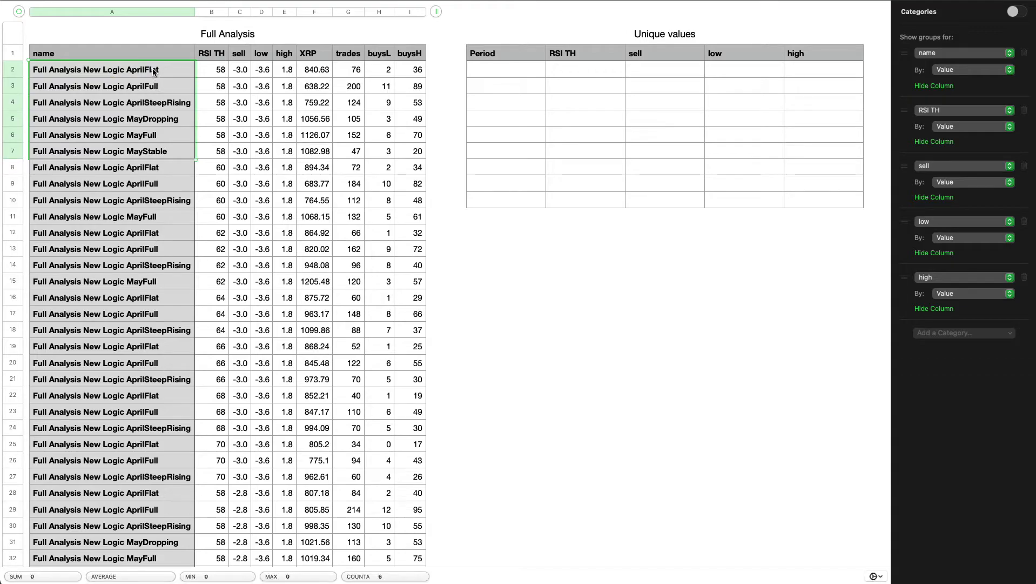
click(134, 172)
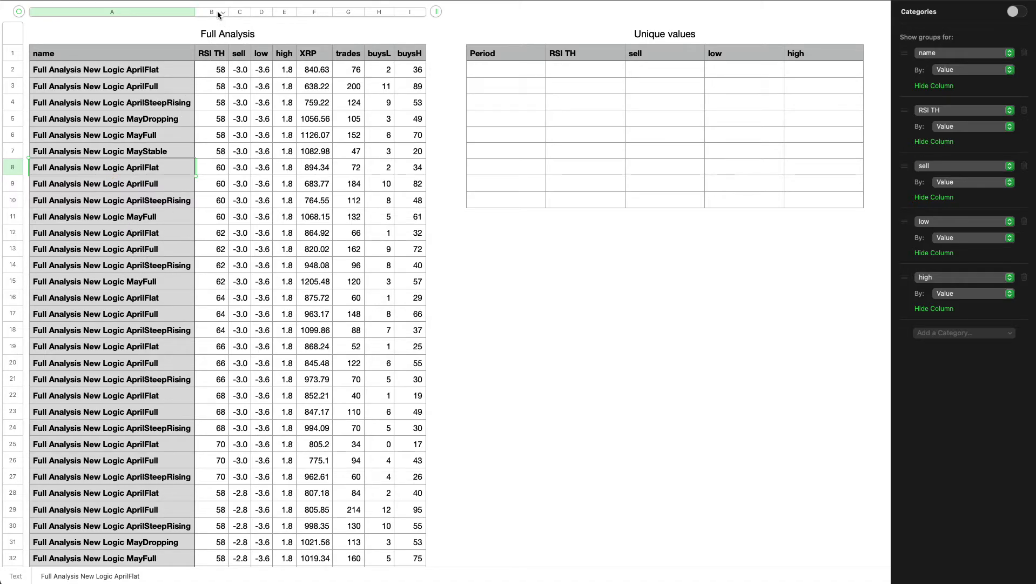
Step: Sort the Full Analysis table ascending by name, and check the repeating runs of RSI TH values in B2:B20
click(189, 12)
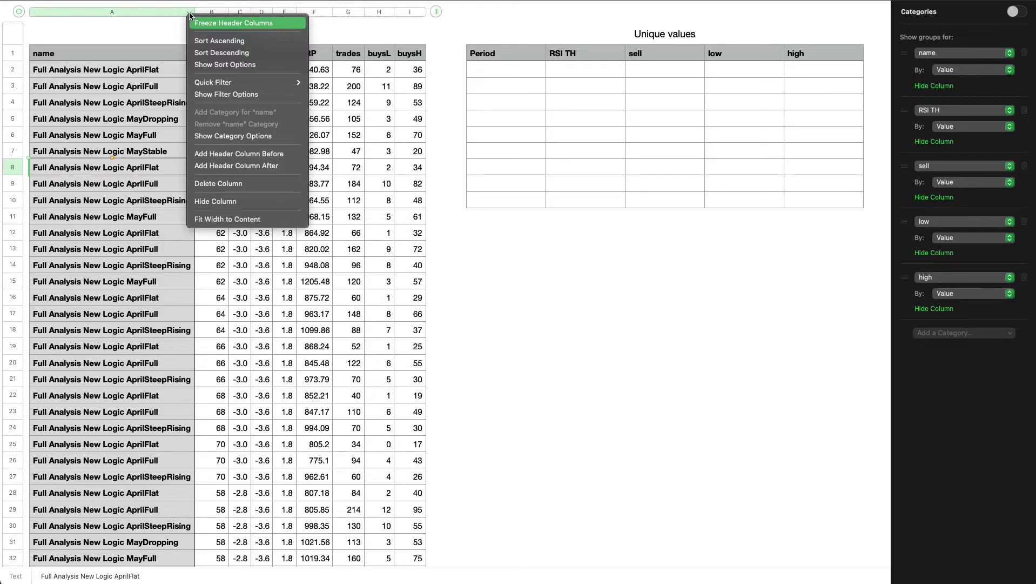
click(197, 42)
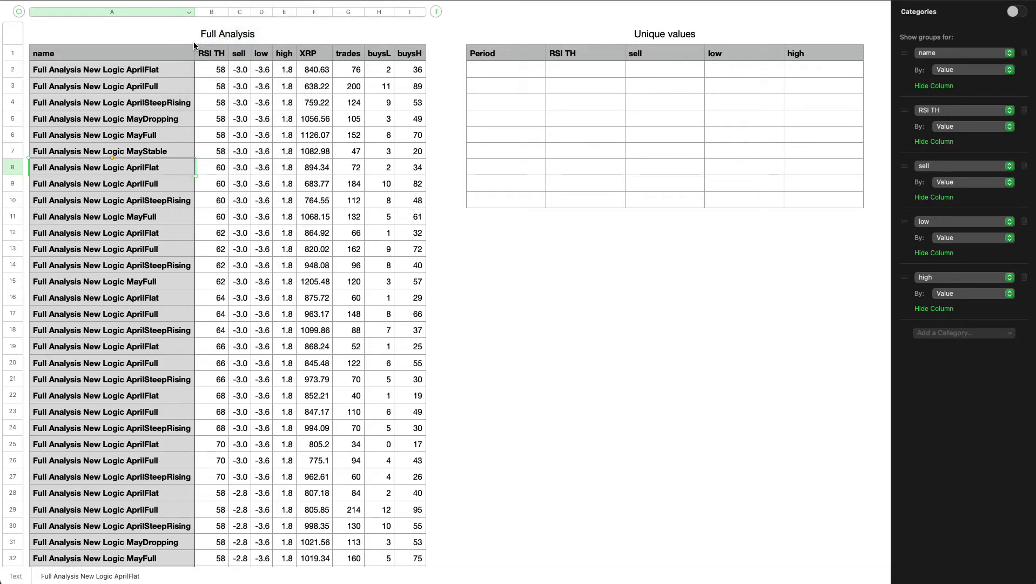
click(219, 75)
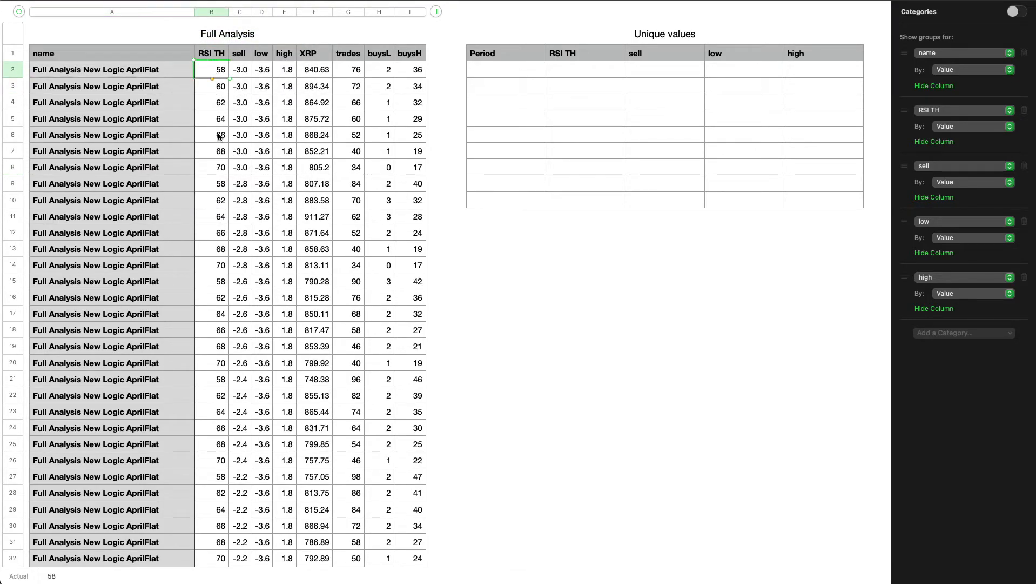
shift+click(212, 169)
click(214, 182)
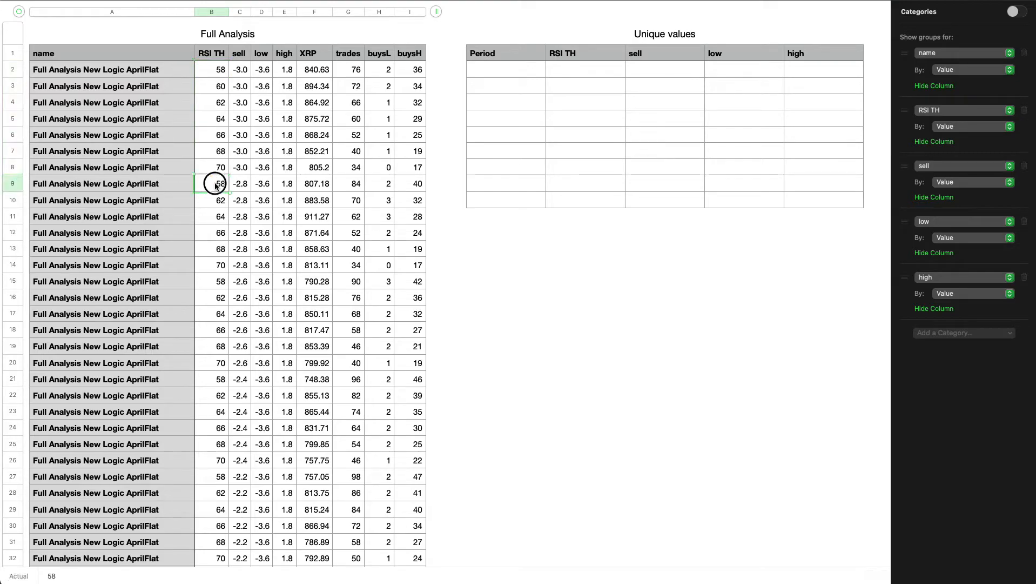
shift+click(213, 267)
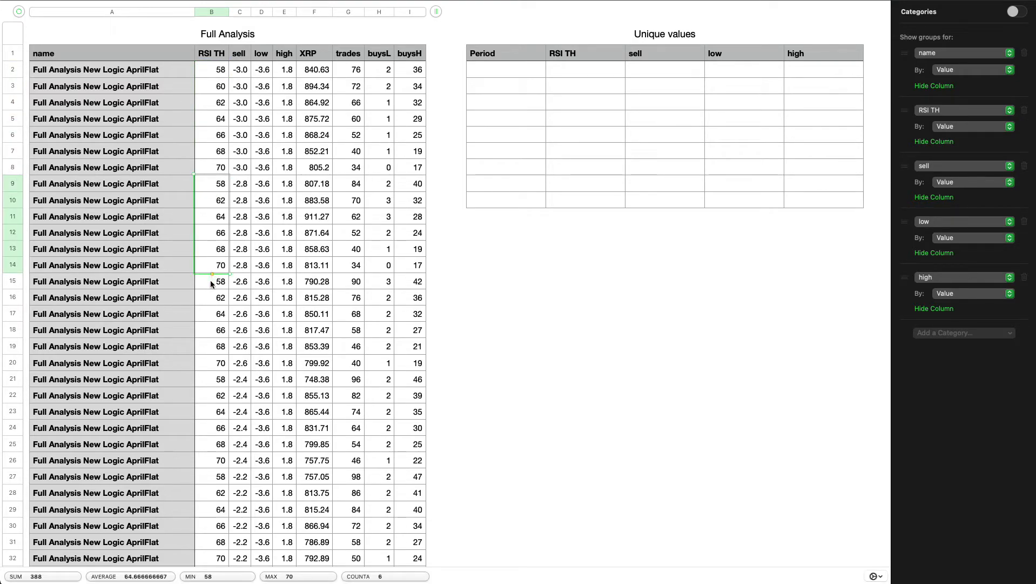
click(211, 280)
shift+click(213, 363)
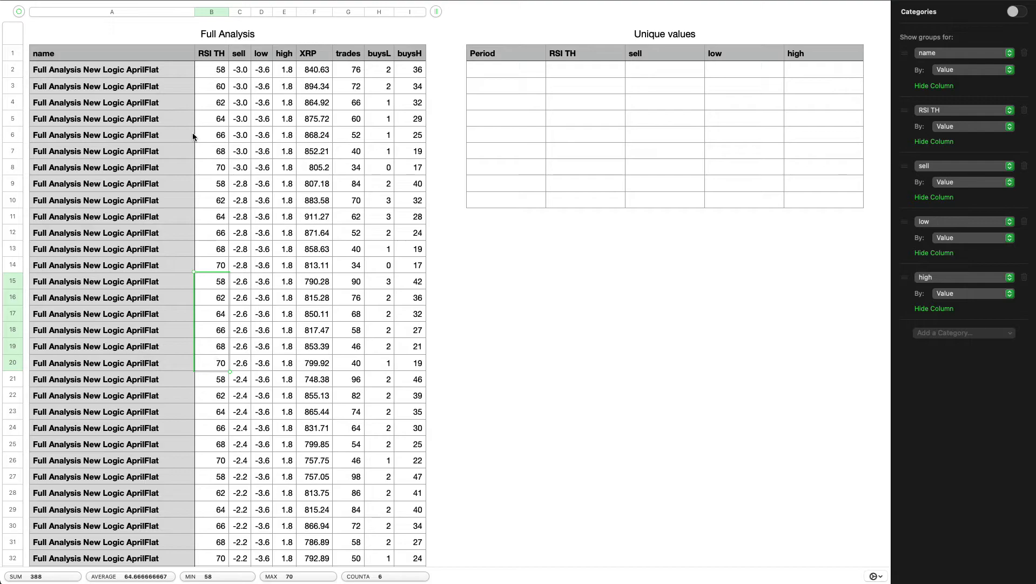
Step: Copy the RSI TH values 58 to 70 from B2:B8 into the RSI TH column of the Unique values table
click(211, 70)
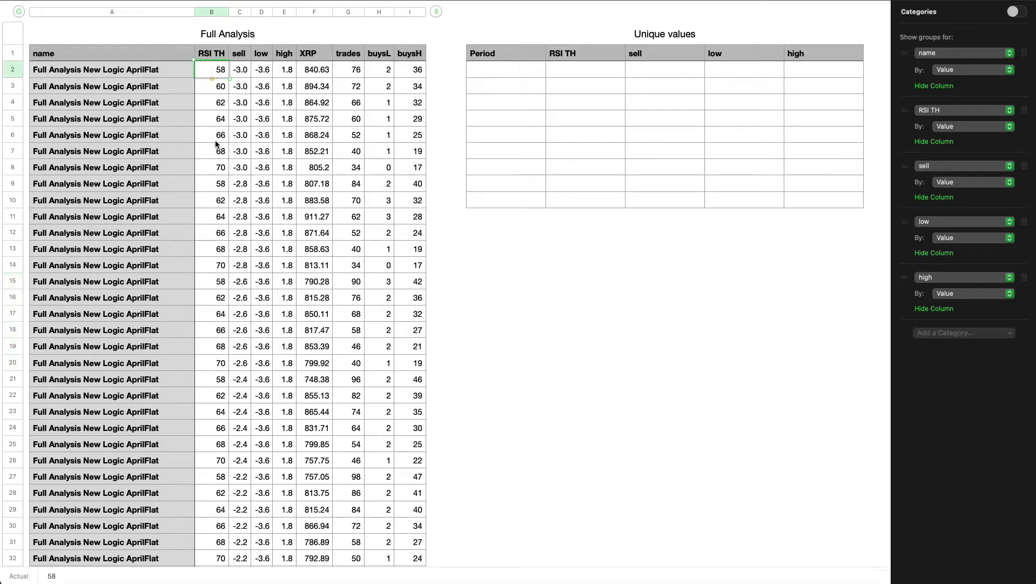
shift+click(216, 168)
key(super+c)
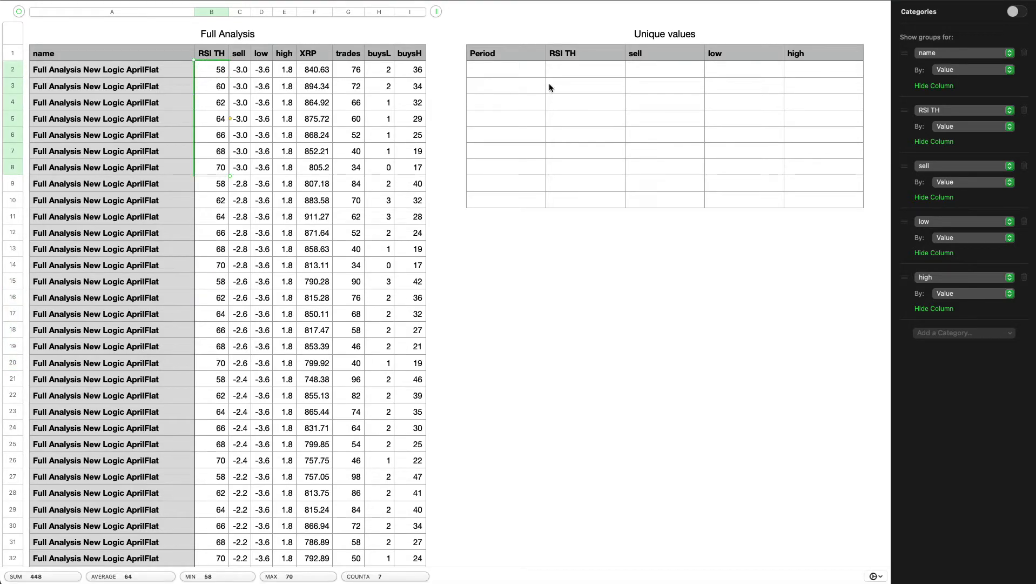
click(582, 68)
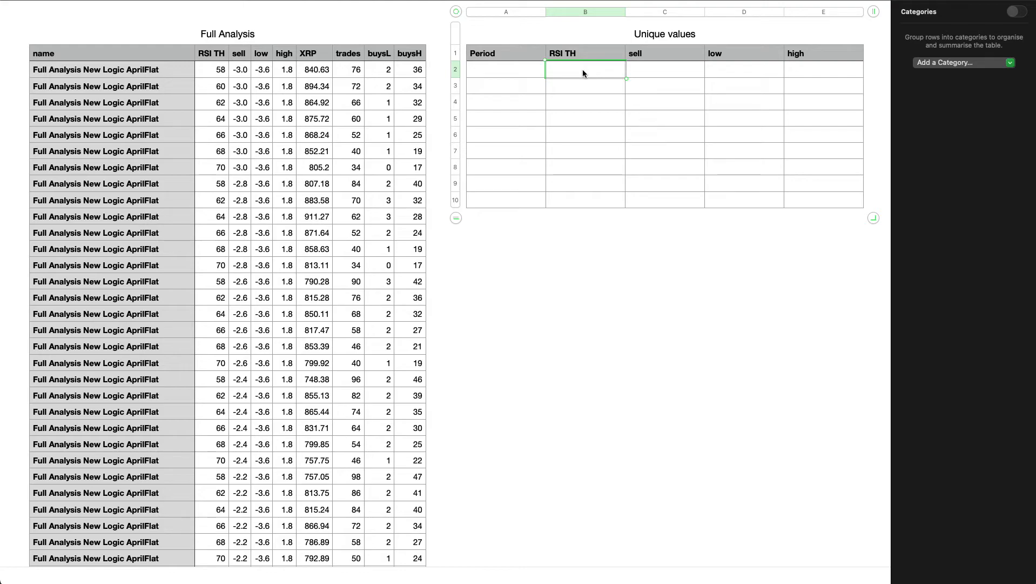
key(super+v)
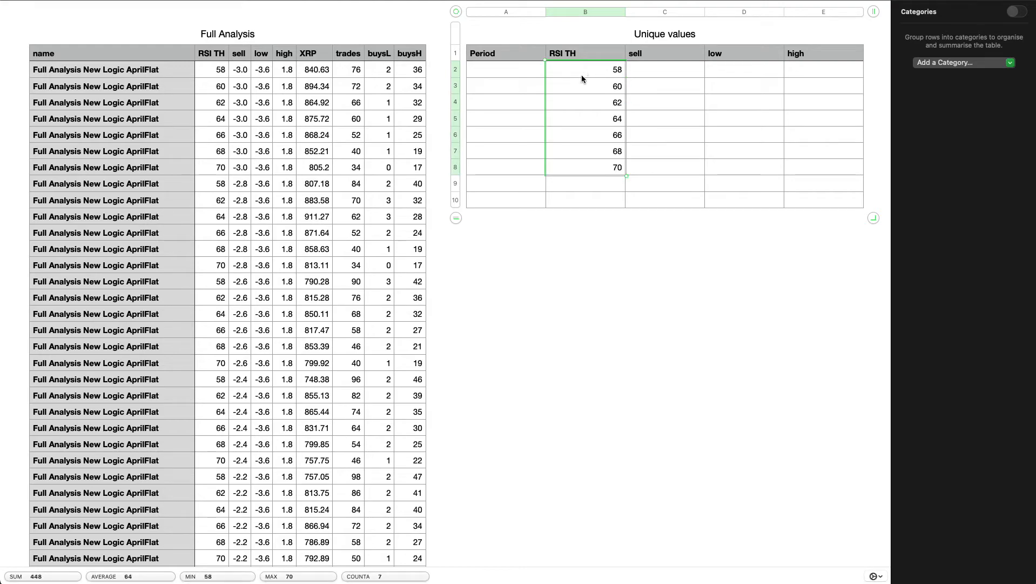
Step: Sort the Full Analysis table ascending by RSI TH, and check the repeating runs of sell values in C2:C19
click(211, 55)
click(222, 12)
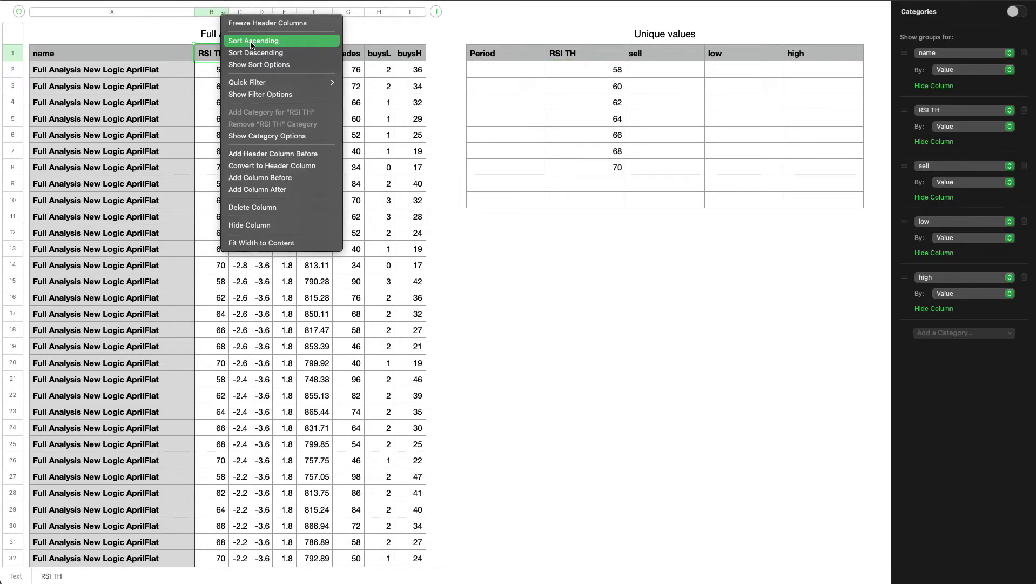
click(251, 42)
click(241, 72)
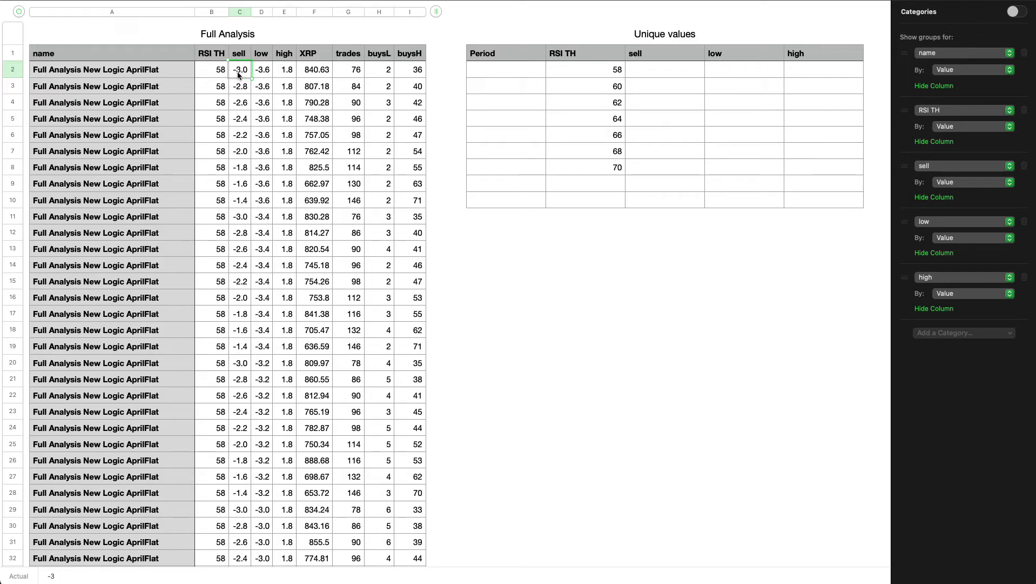
shift+click(241, 201)
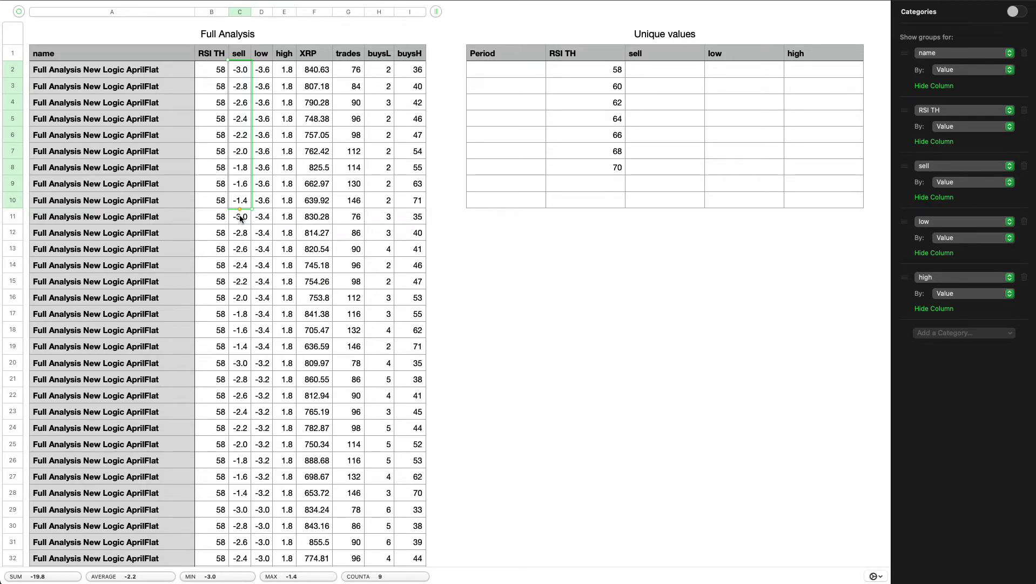
click(239, 216)
shift+click(242, 348)
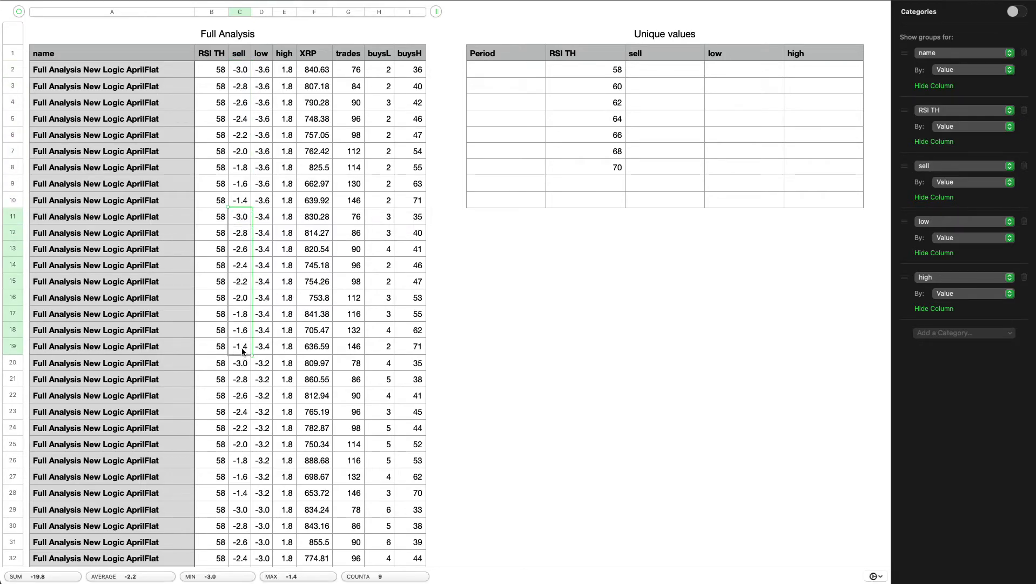
Step: Copy the sell values -3.0 to -1.4 from C2:C10 into the sell column of the Unique values table
click(240, 71)
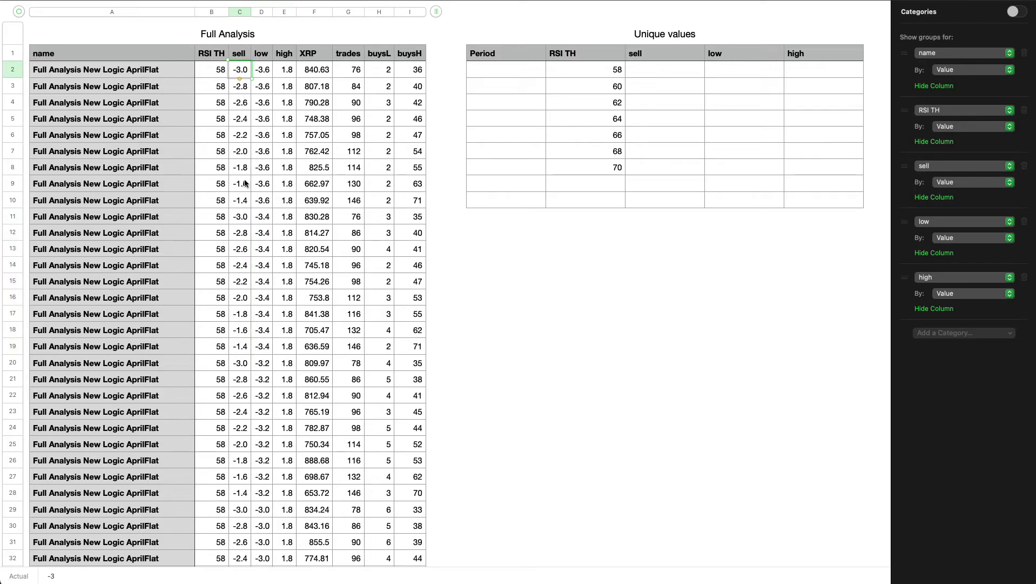
shift+click(242, 202)
key(super+c)
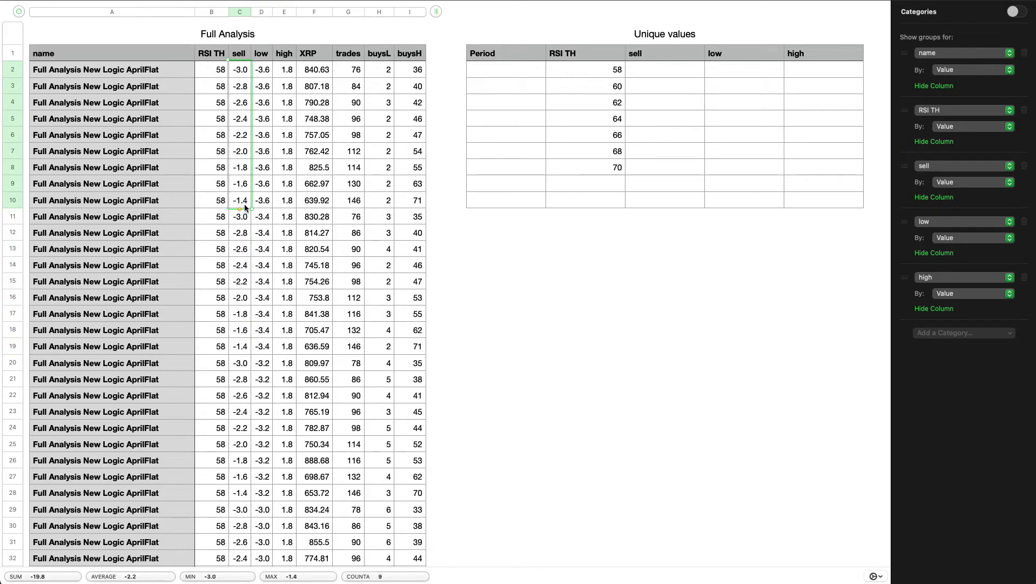
click(659, 67)
key(super+v)
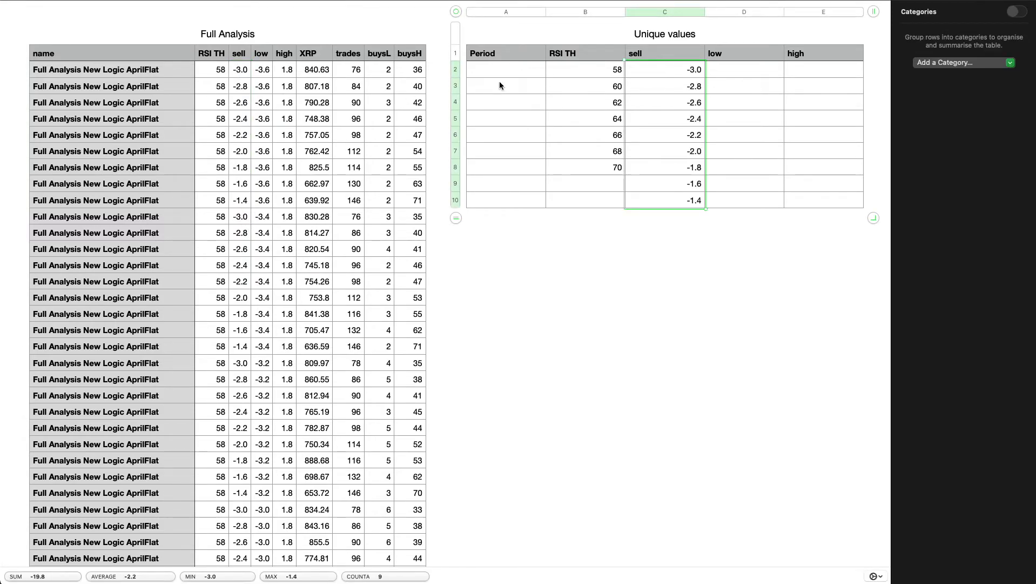
Step: Sort the Full Analysis table ascending by sell, and check the repeating runs of low values in D2:D25
click(241, 55)
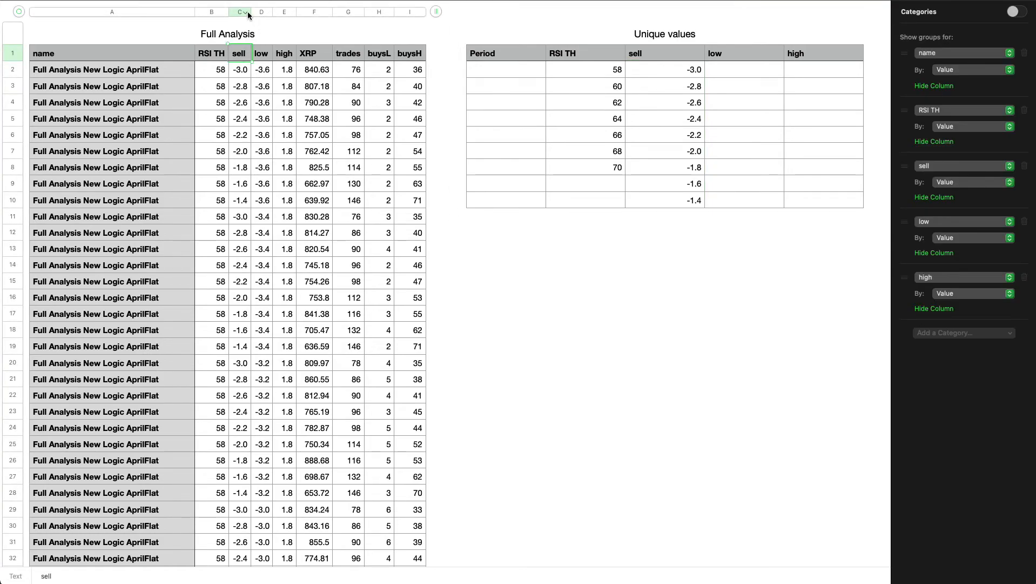
click(246, 13)
click(260, 42)
click(263, 71)
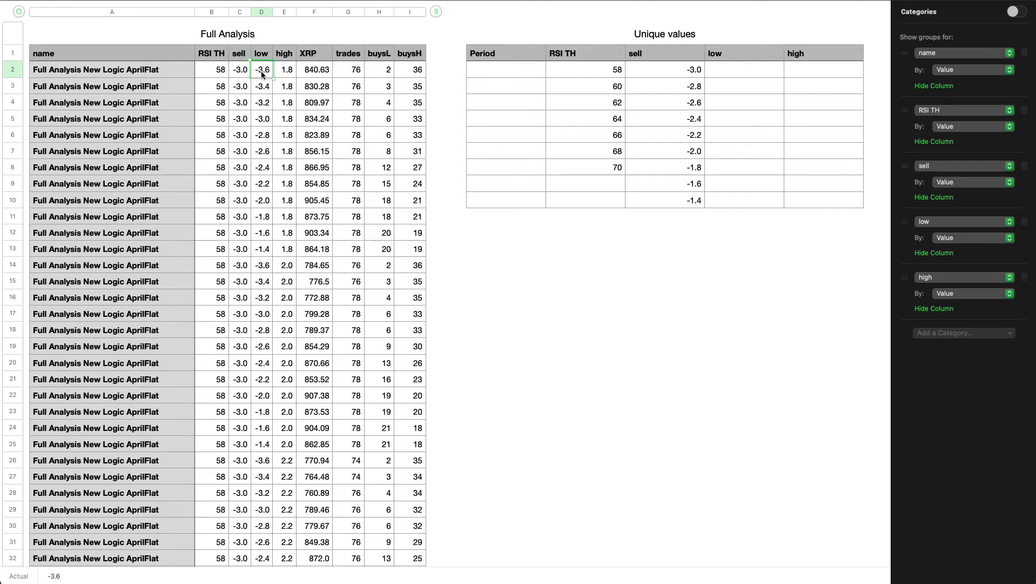
click(262, 266)
shift+click(265, 443)
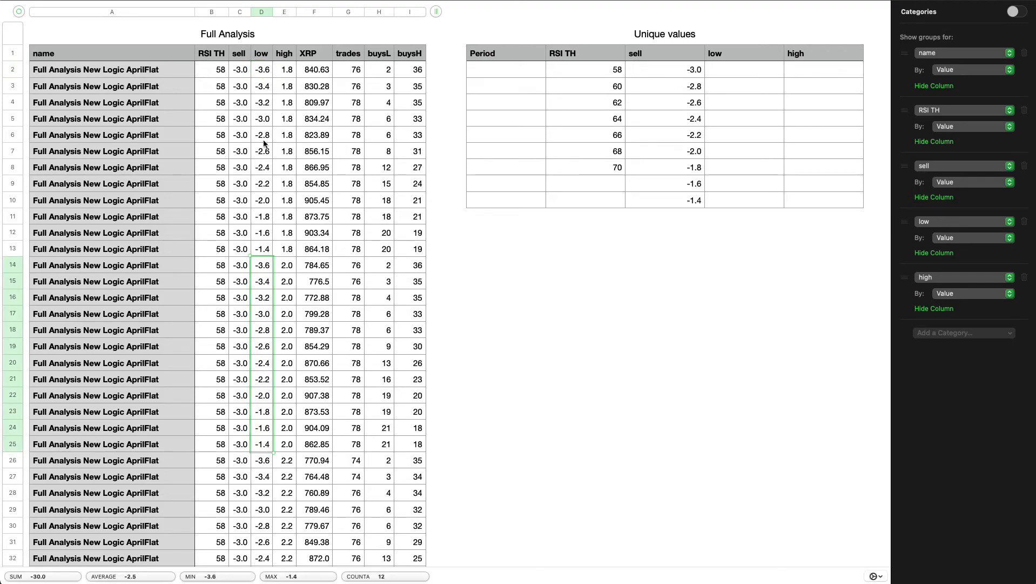
Step: Copy the low values -3.6 to -1.4 from D2:D13 into the low column of the Unique values table
click(260, 73)
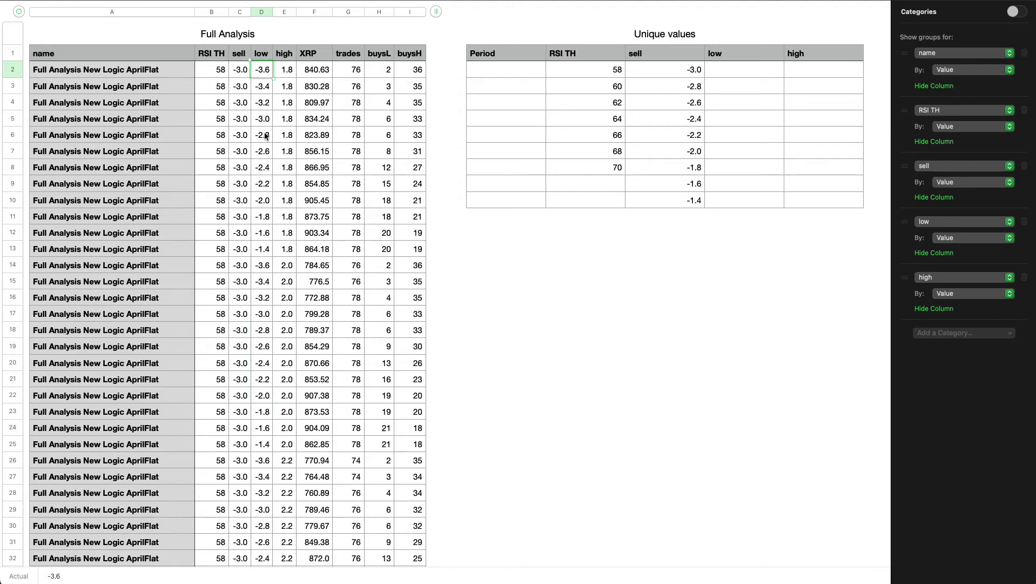
shift+click(264, 250)
key(super+c)
click(739, 68)
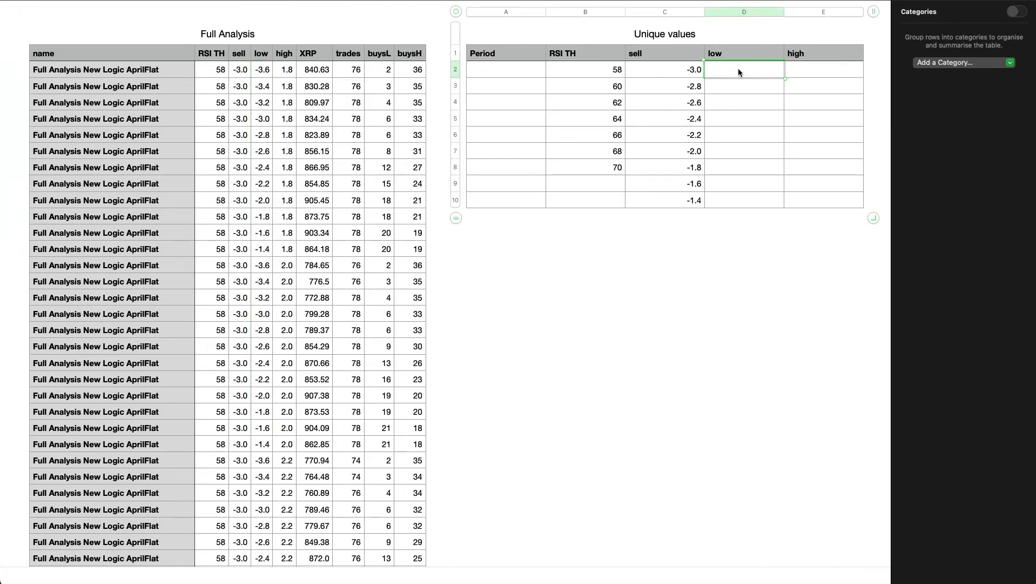
key(super+v)
Step: Sort the Full Analysis table ascending by low, and check the repeating runs of high values in E2:E21
click(257, 55)
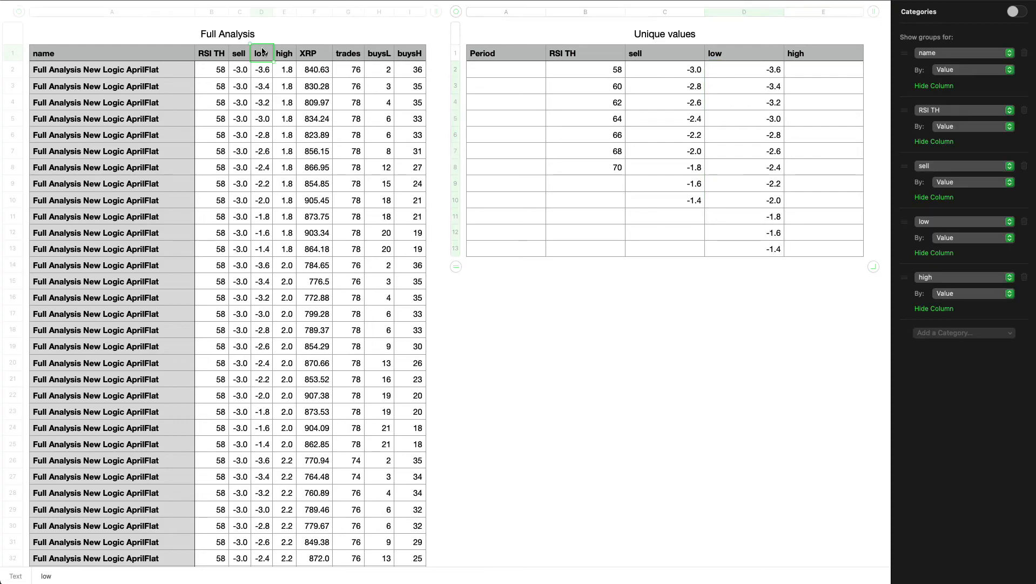
click(267, 13)
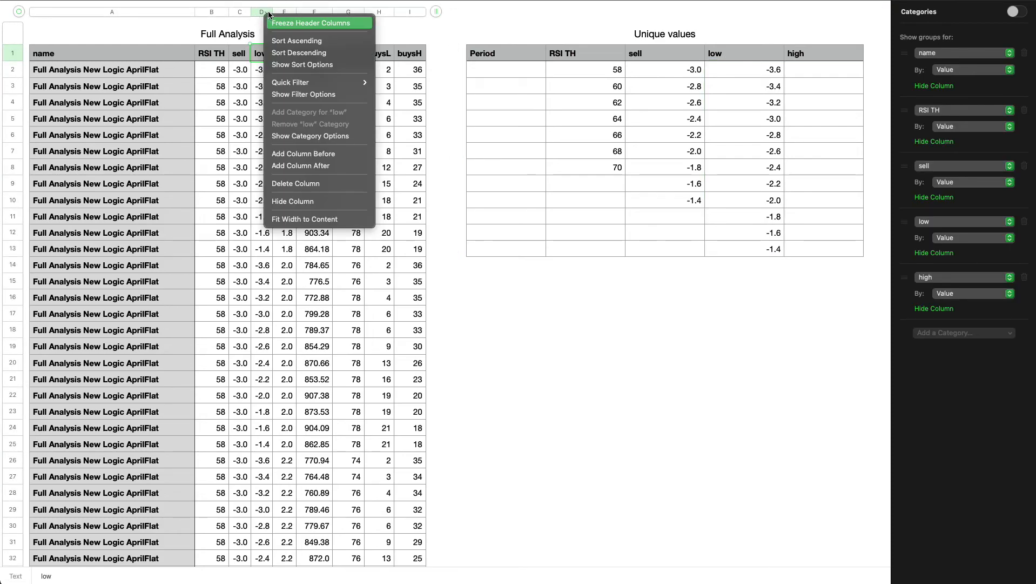
click(289, 41)
click(285, 73)
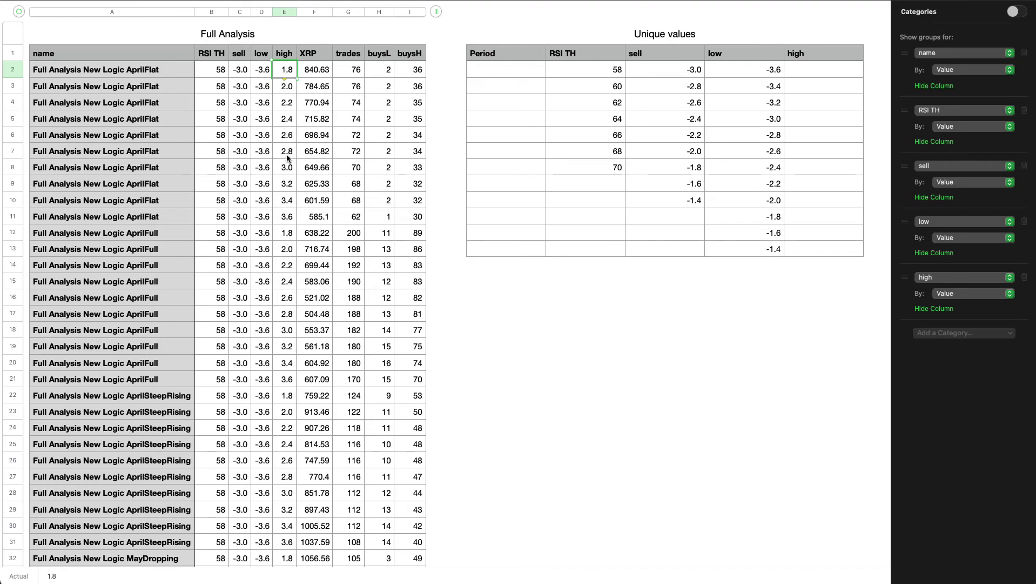
shift+click(285, 217)
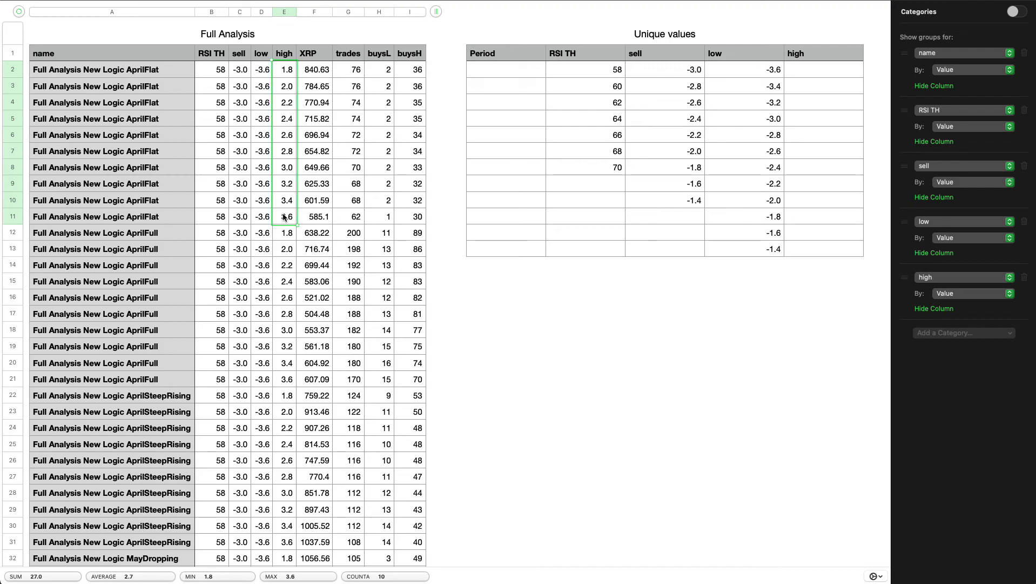
click(285, 234)
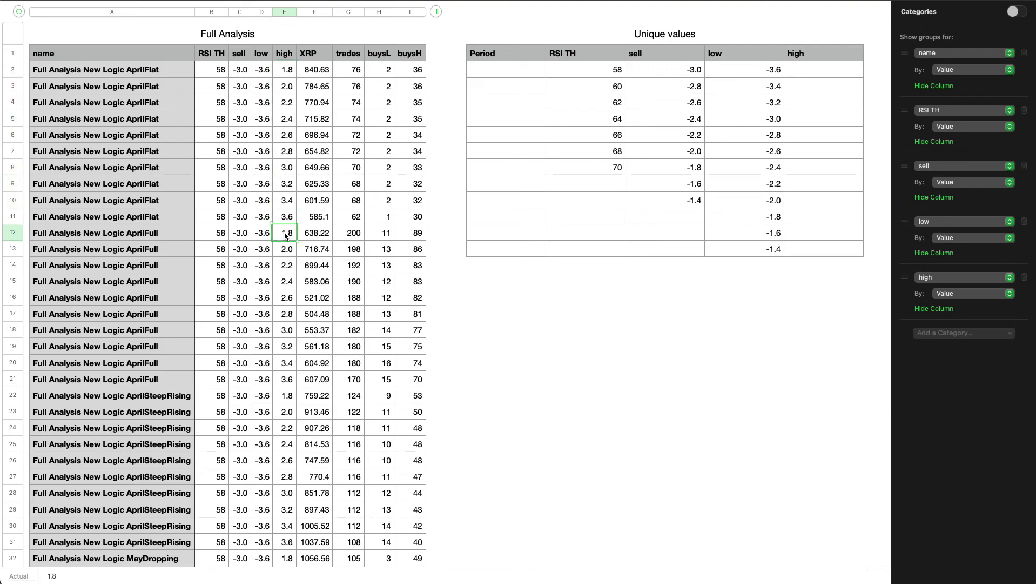
shift+click(283, 384)
Step: Copy the high values 1.8 to 3.6 from E2:E11 into the high column of the Unique values table
click(286, 74)
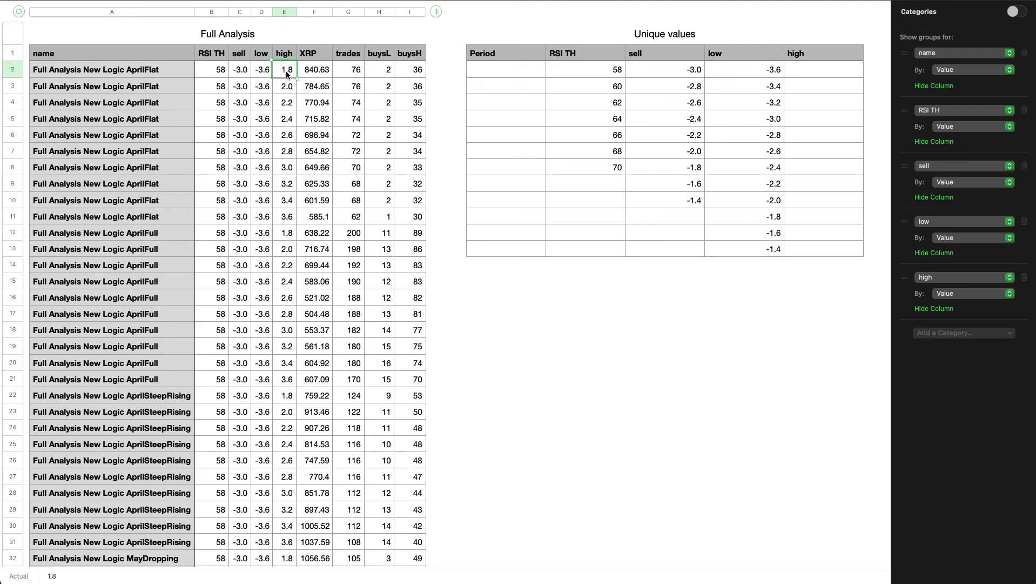
shift+click(288, 220)
key(super+c)
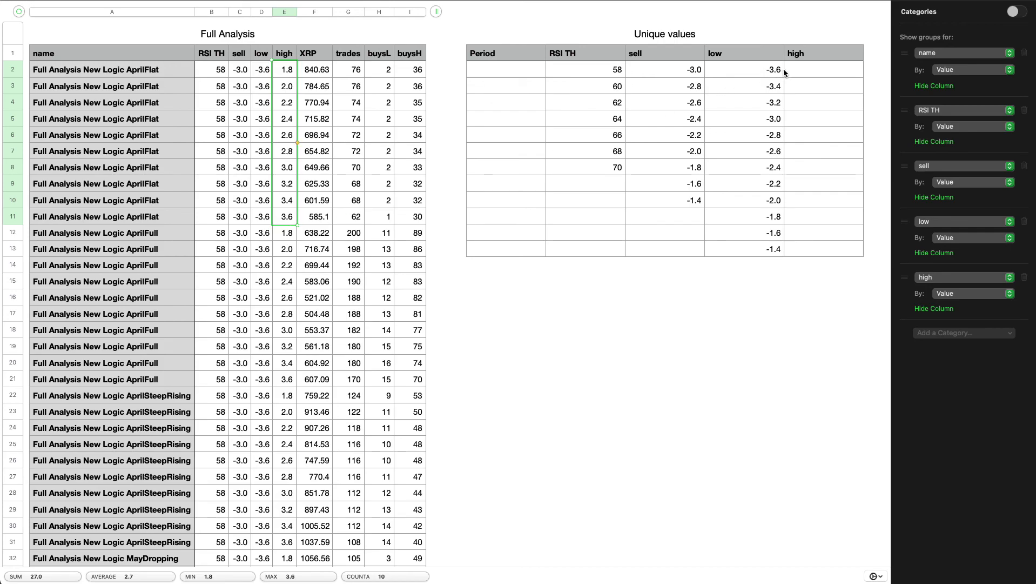
click(785, 70)
key(super+v)
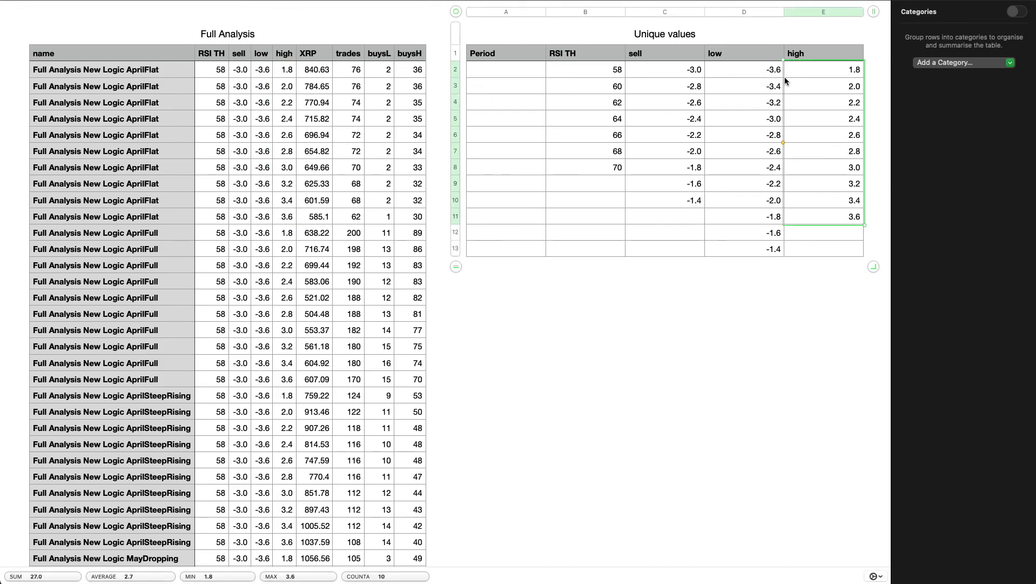